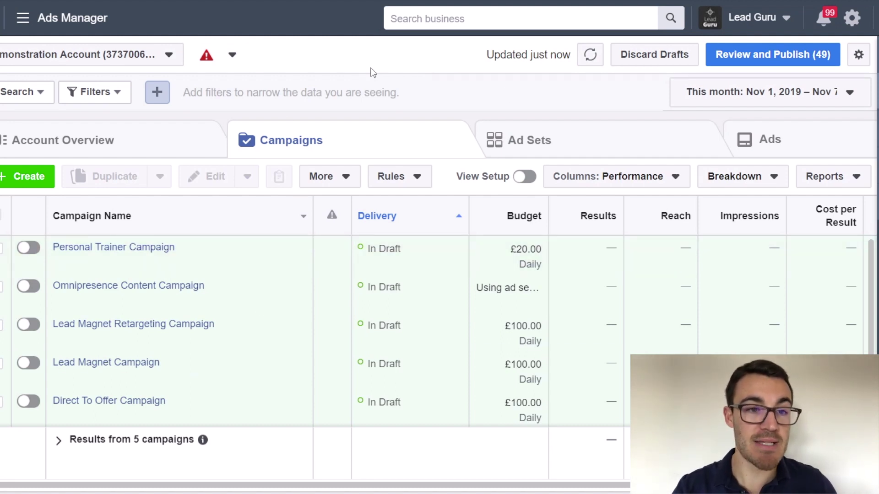
- Go through Pixels to the Custom Conversions page in Events Manager
left_click(26, 18)
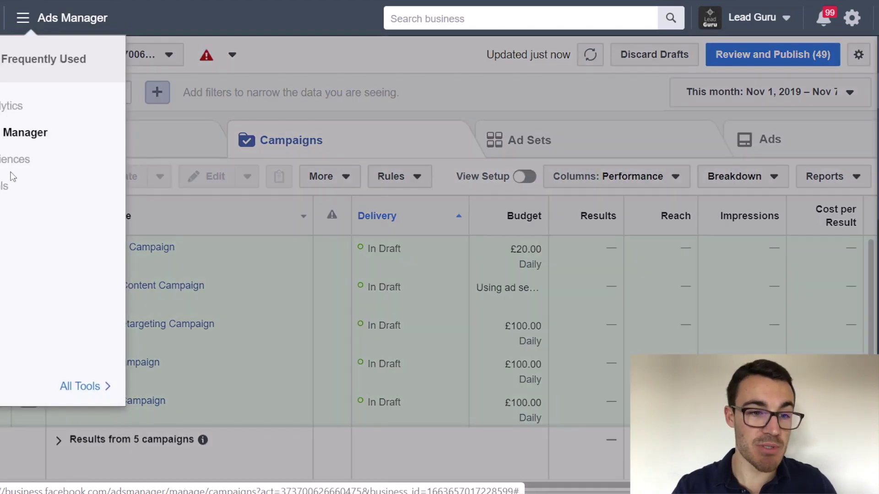
left_click(4, 188)
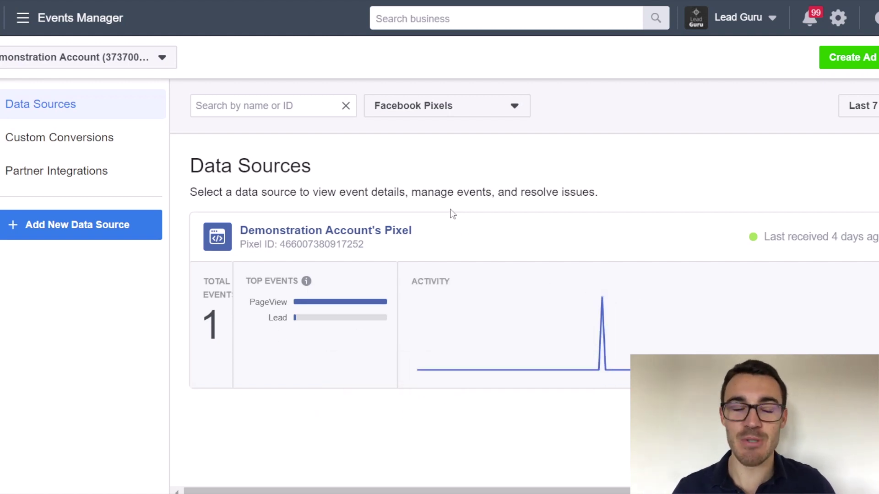
left_click(26, 138)
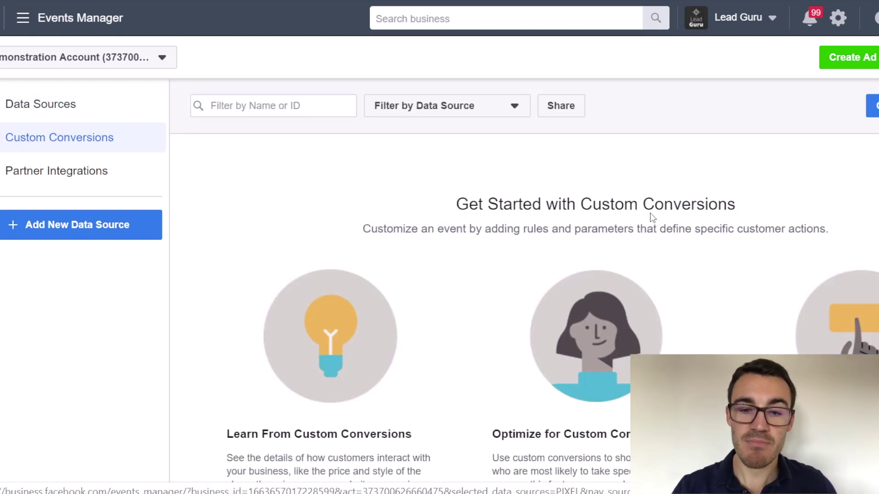
scroll(554, 293, "right", 3)
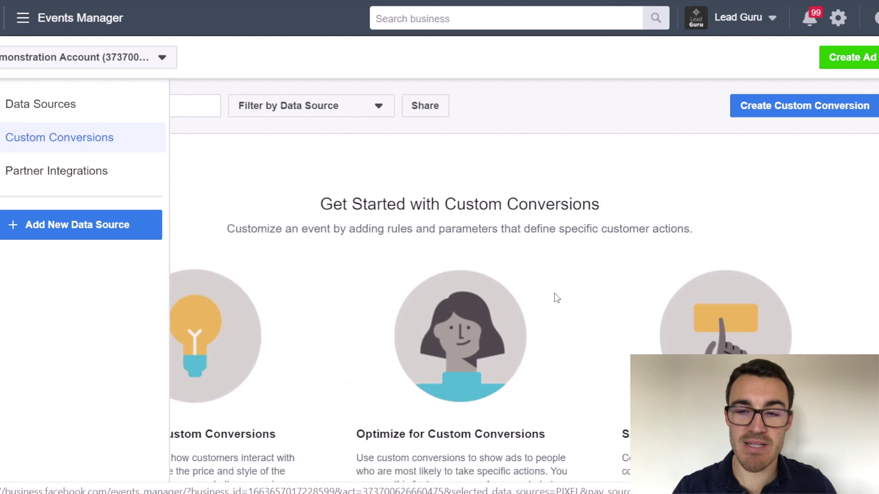
- Start a new custom conversion and keep the website event on All URL Traffic
left_click(784, 106)
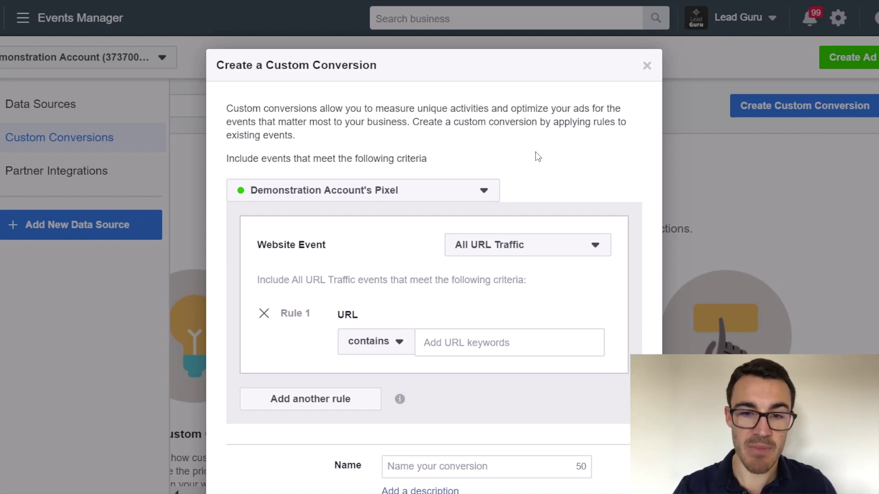
scroll(579, 162, "down", 3)
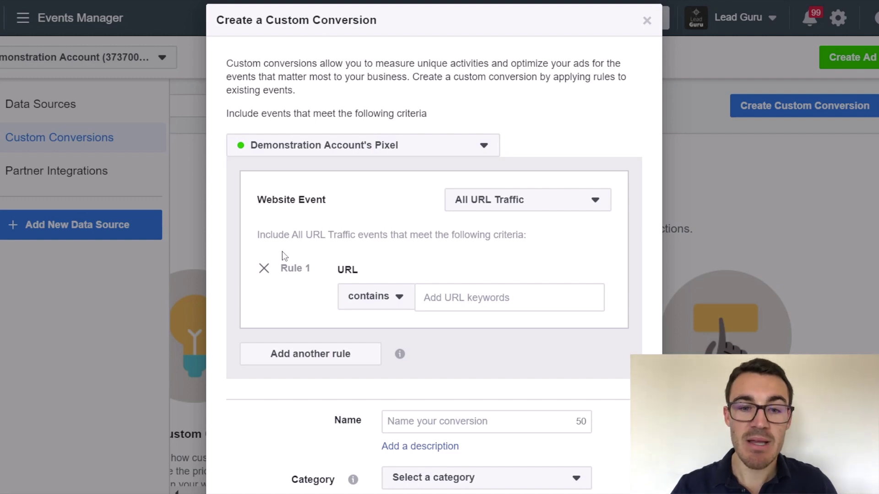
left_click(569, 205)
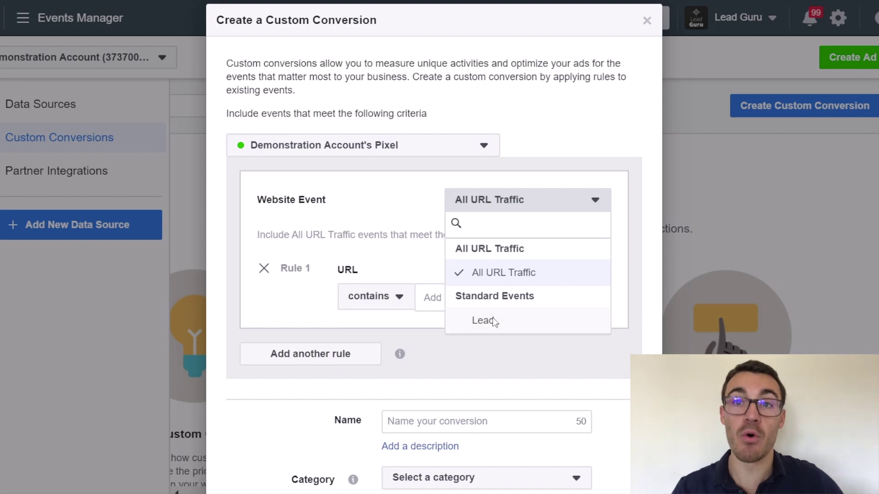
left_click(506, 272)
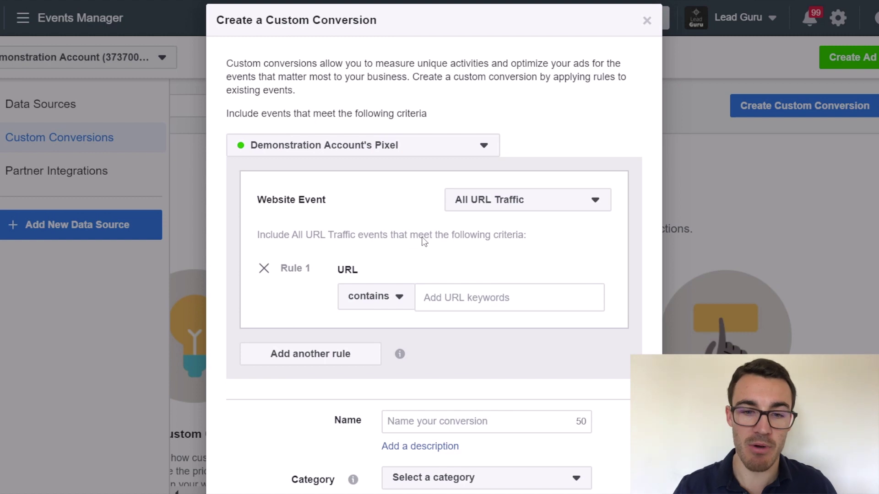
scroll(394, 219, "down", 1)
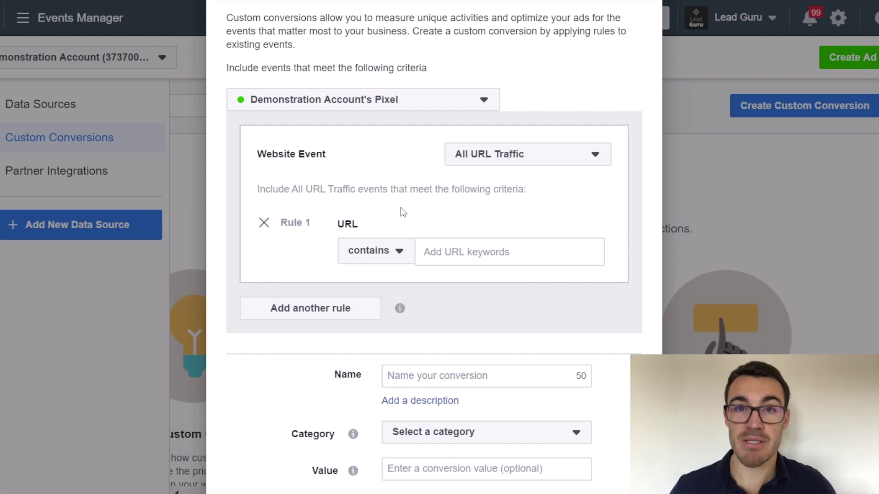
- Set Rule 1 to URL equals leadguru.co.uk/consulting-sessions/
left_click(394, 254)
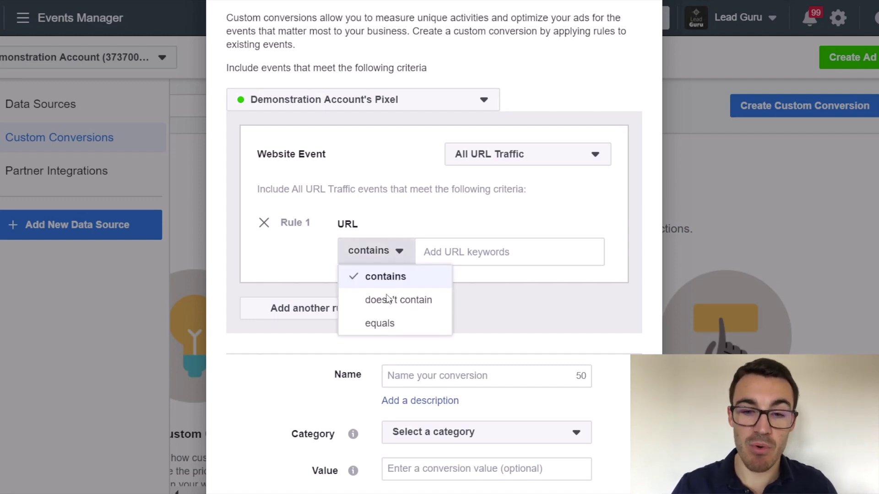
left_click(388, 318)
left_click(461, 253)
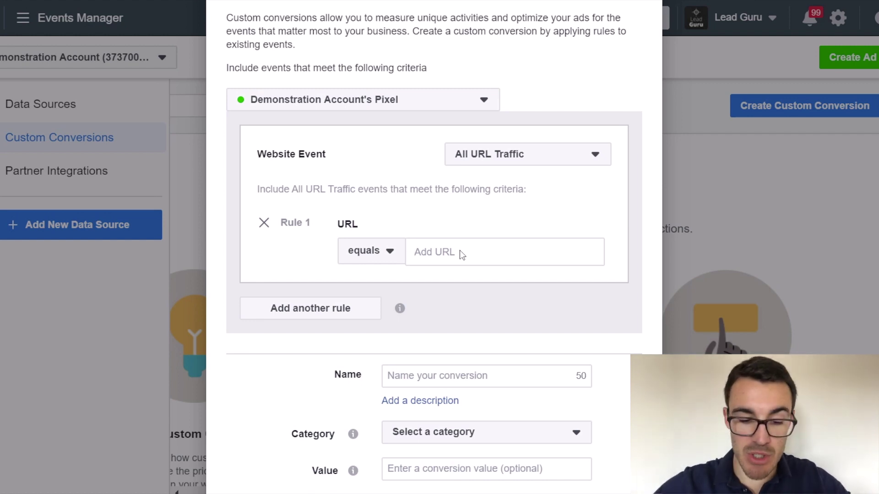
type("leadguur")
key("BackSpace")
key("BackSpace")
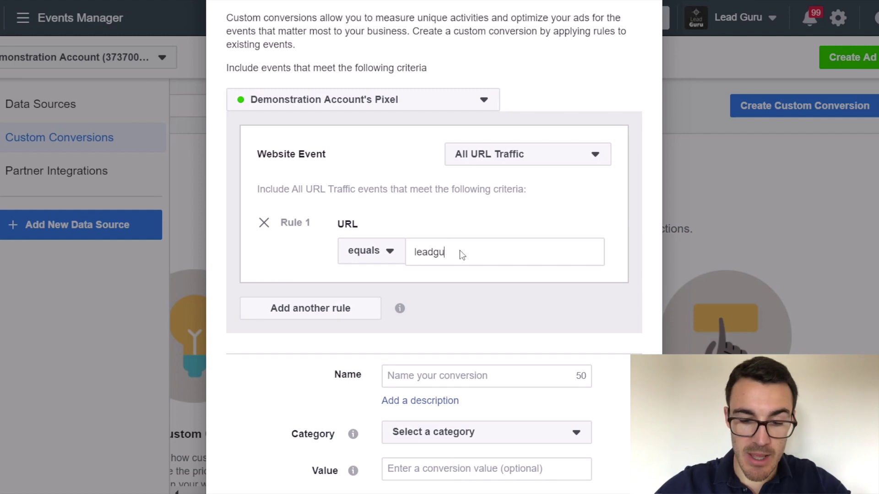
type("ru.co.uk/consulting")
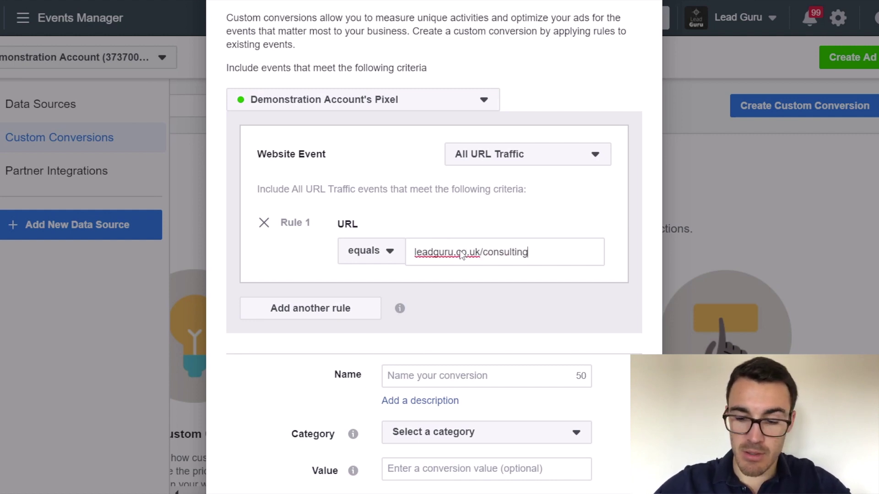
type("-sessions/")
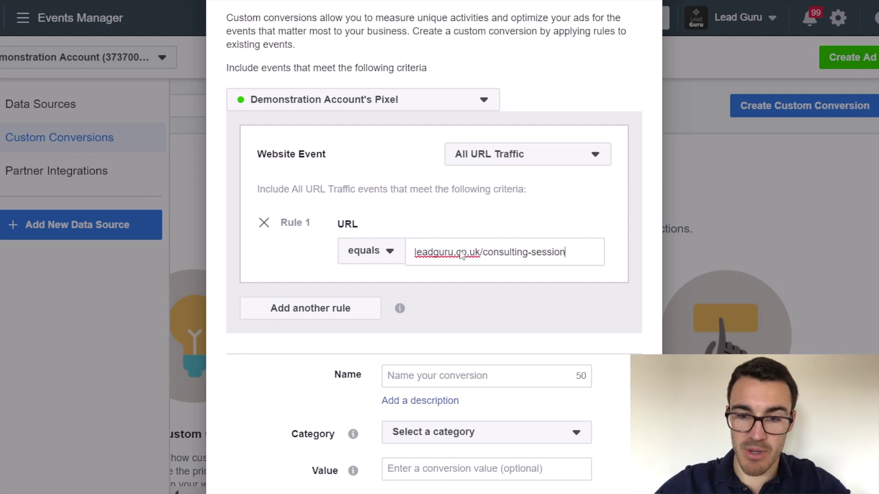
triple_click(517, 257)
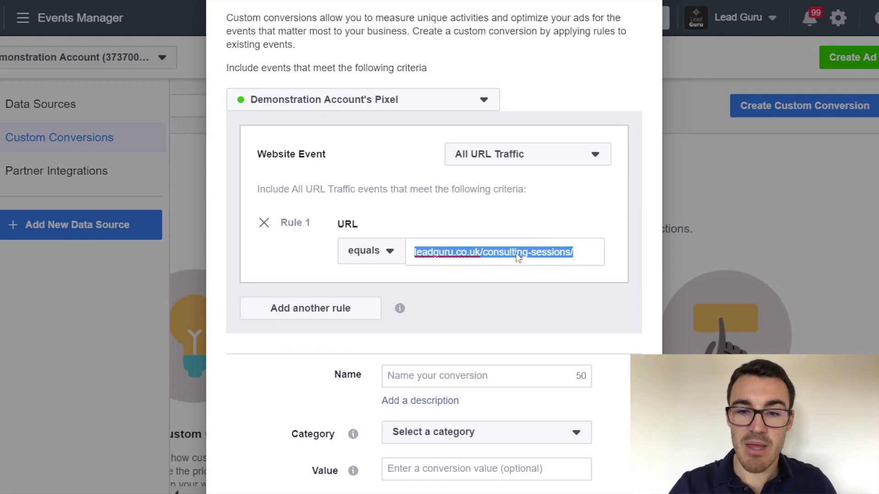
key("Return")
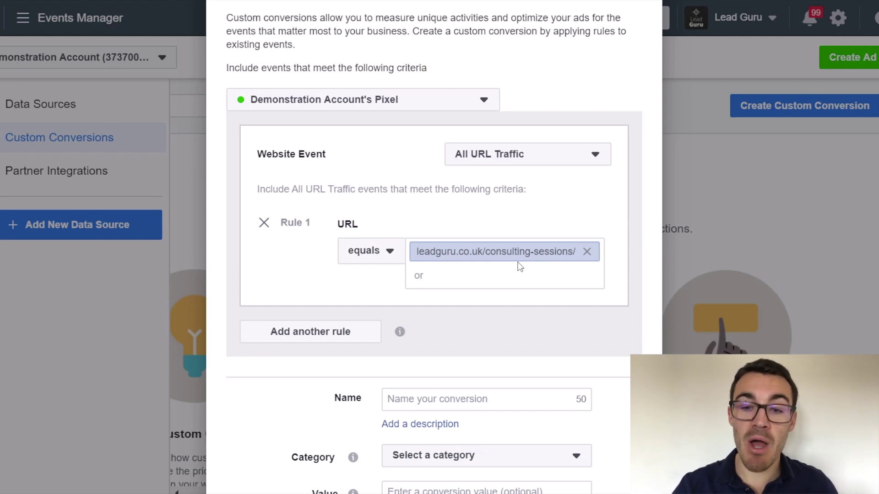
scroll(520, 267, "down", 1)
- Name the conversion 'Consulting Session Page Viewed' and clear Rule 1's URL value
left_click(428, 391)
type("Con")
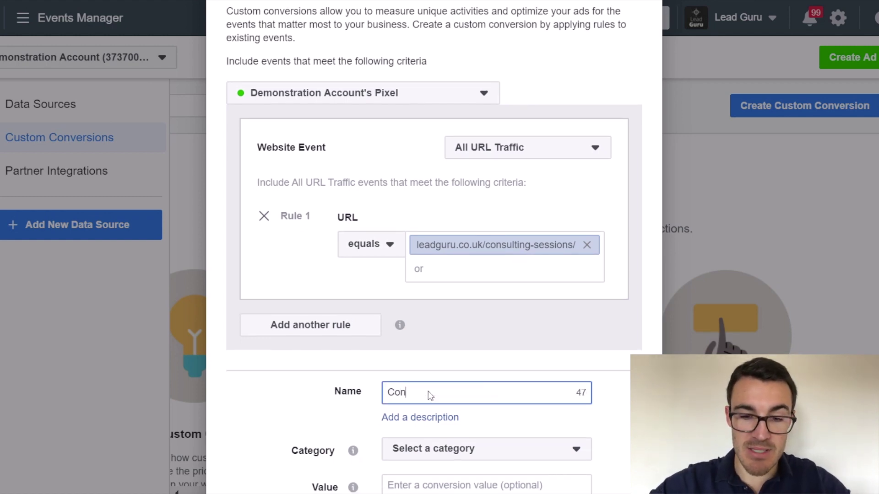
type("sulting Sessio")
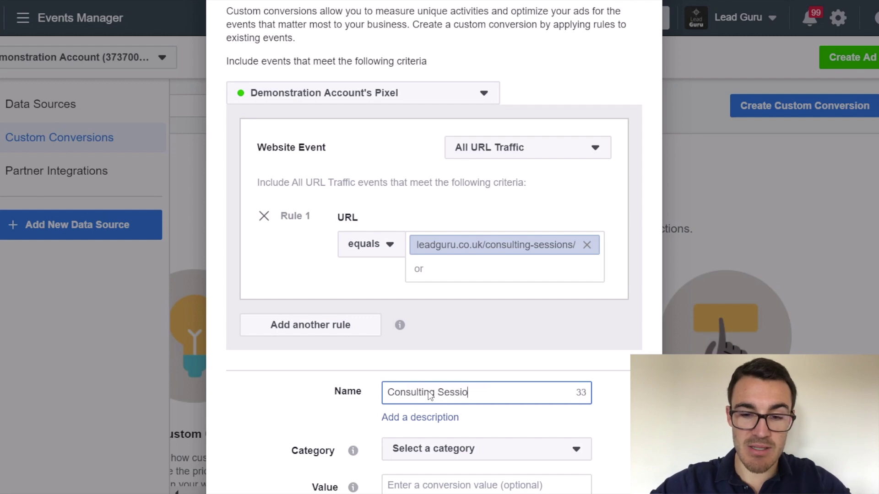
type("n Page Viewed")
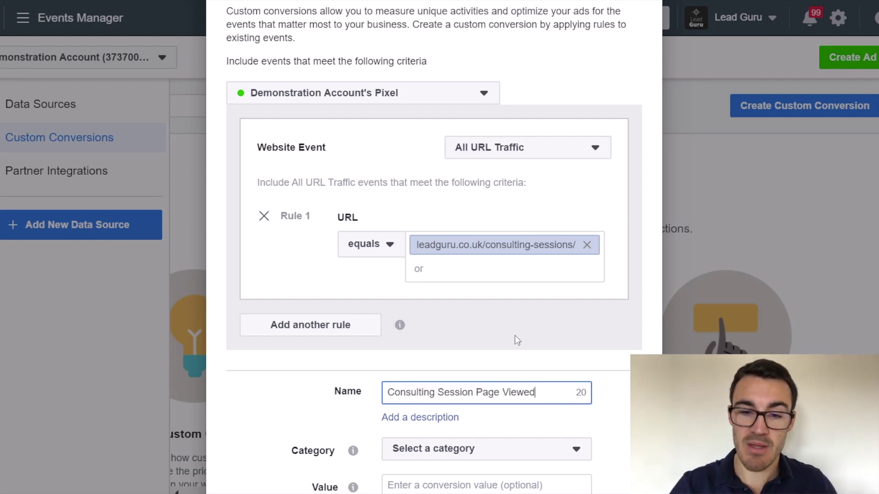
scroll(522, 329, "down", 1)
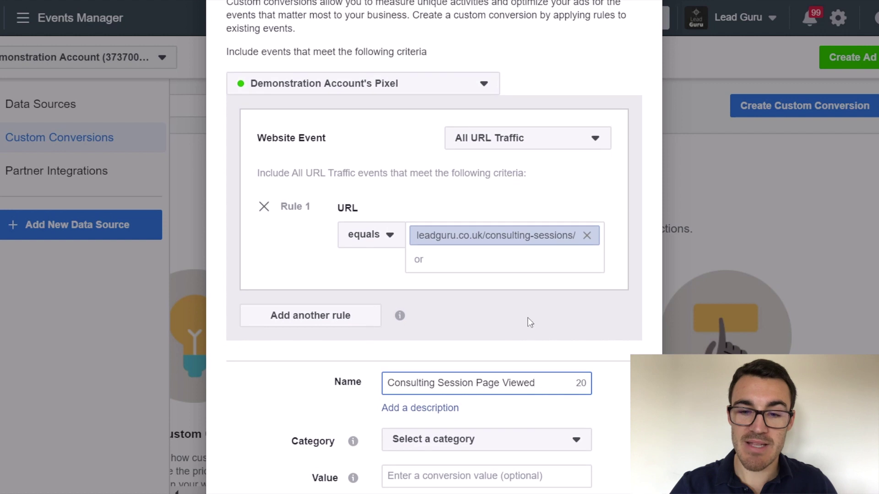
left_click(528, 321)
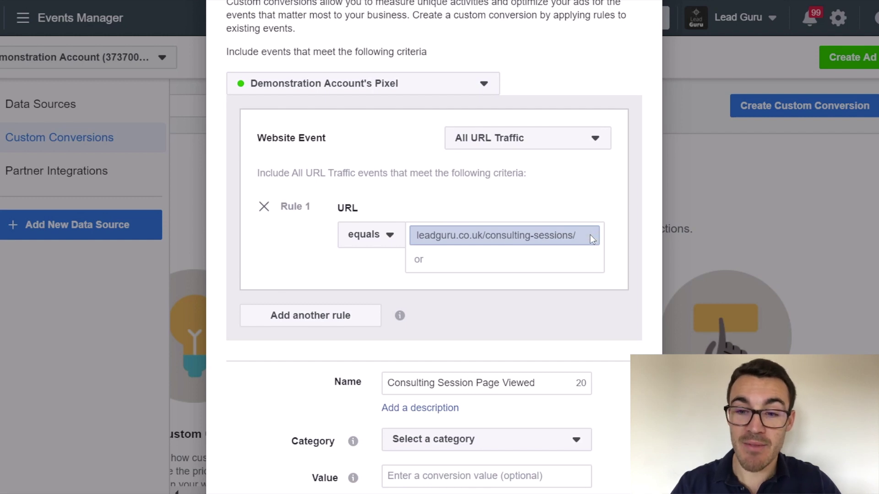
key("BackSpace")
- Enter leadguru.co.uk/thank-you-facebook-ads-insiders/ as Rule 1's URL value
type("leadg")
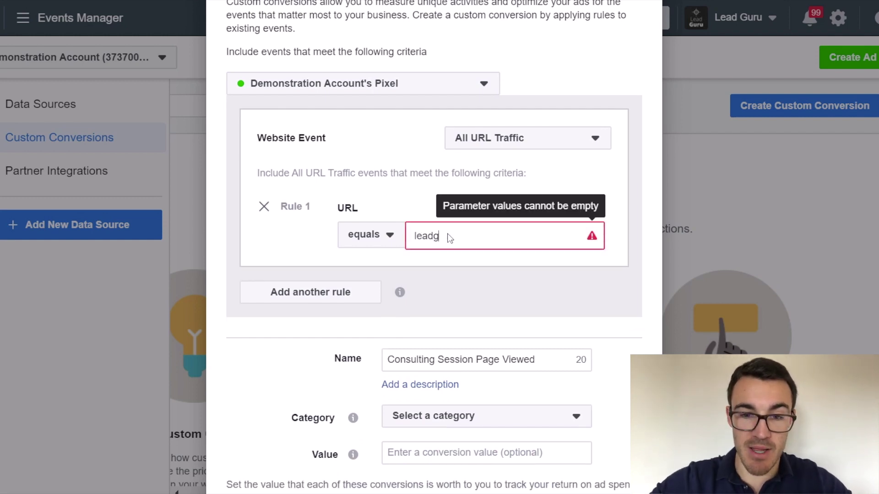
type("uru.co.uk")
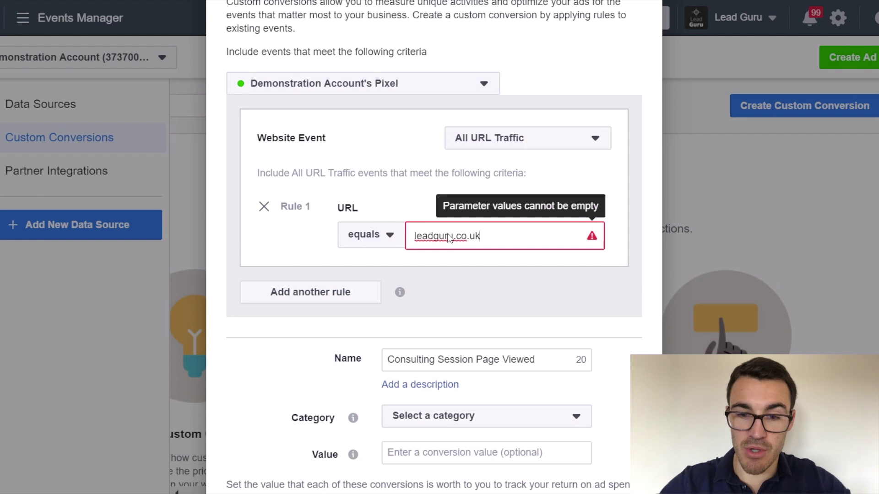
type("/thank")
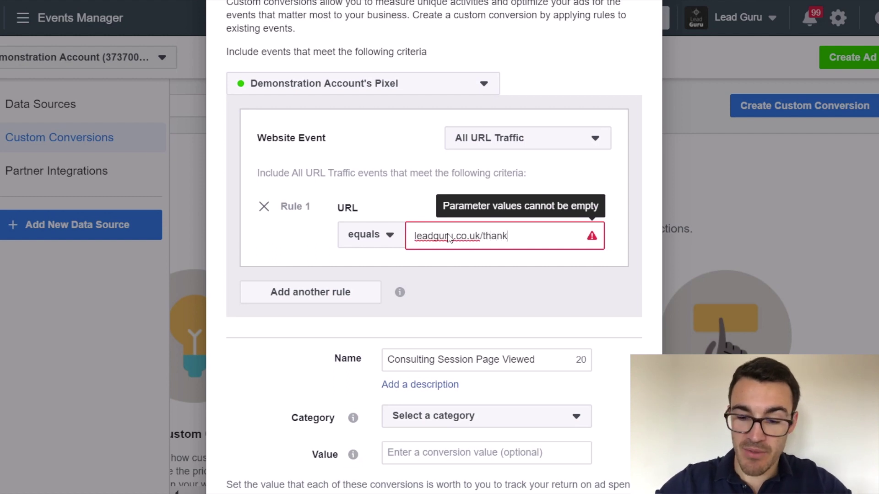
type("-you")
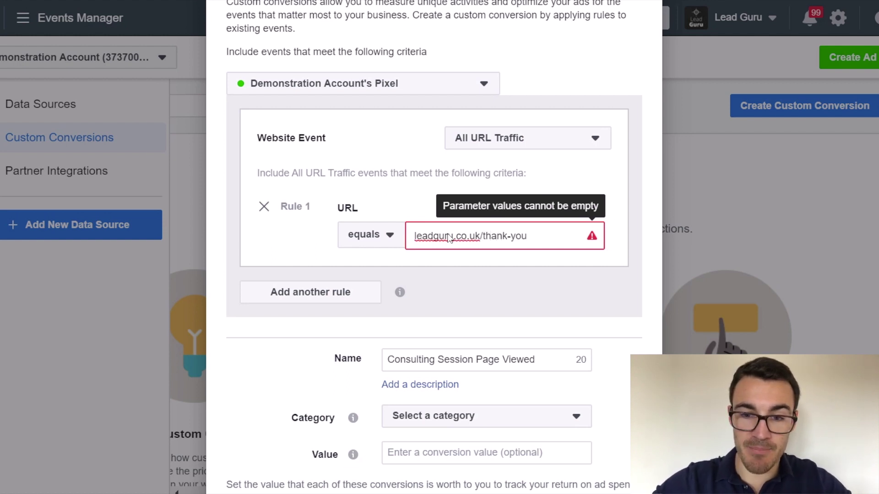
type("-")
type("faceb")
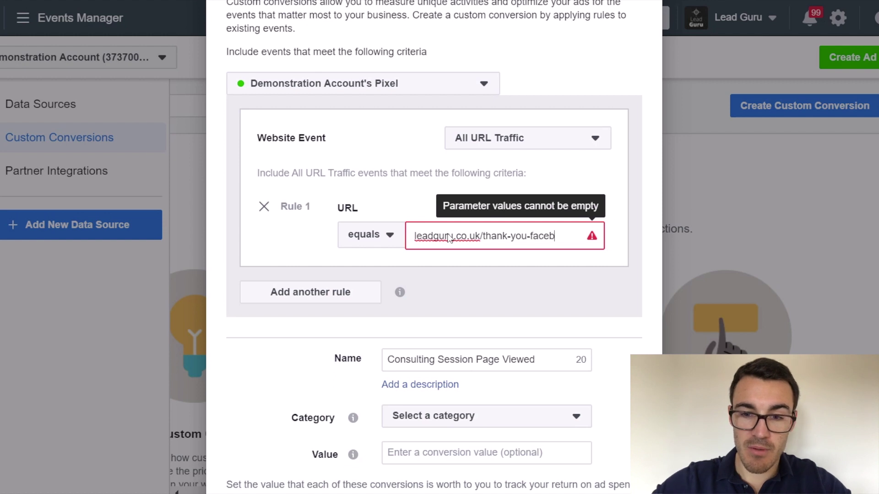
type("ook-ads-insiders")
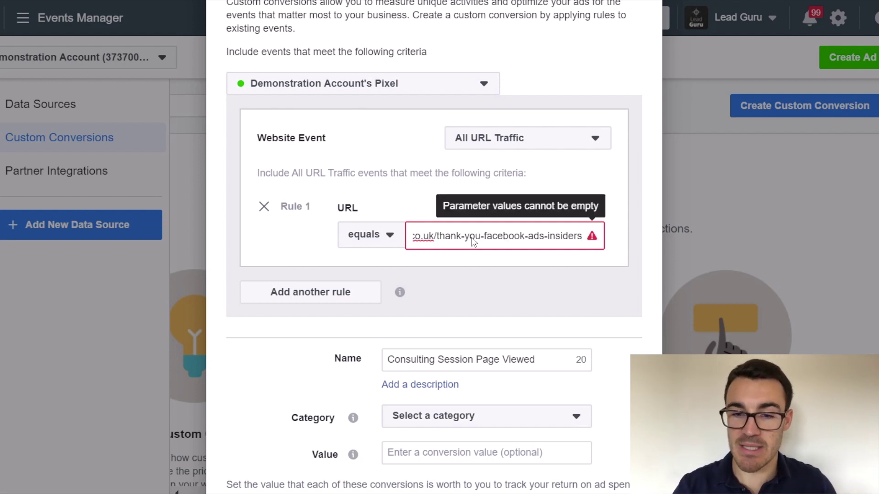
type("/")
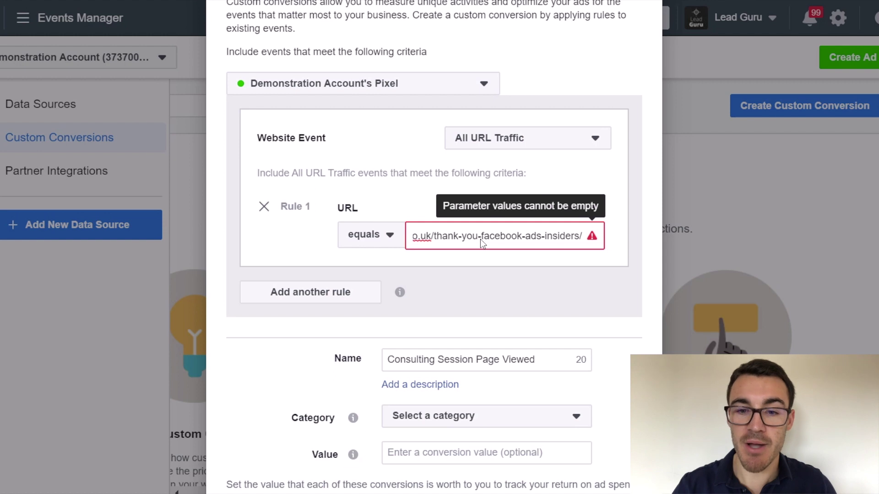
key("Return")
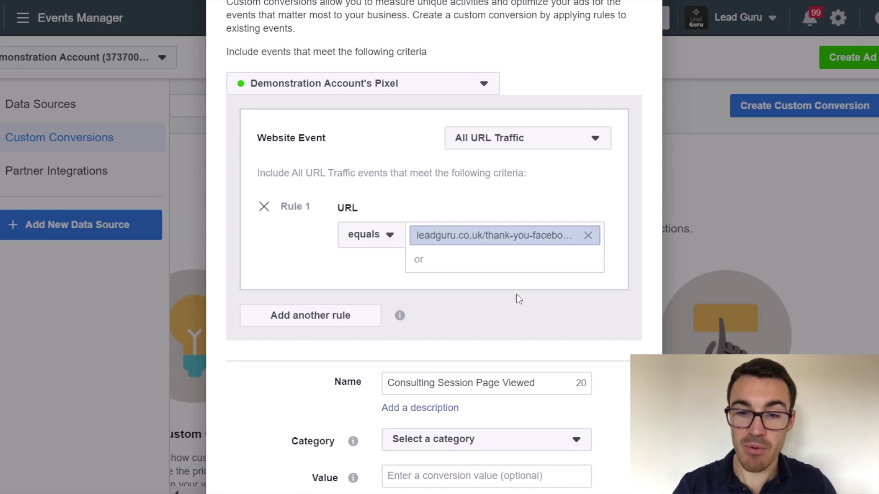
double_click(464, 382)
- Rename the conversion to 'Facebook Ads Insiders Purchase'
triple_click(462, 383)
type("Facebo")
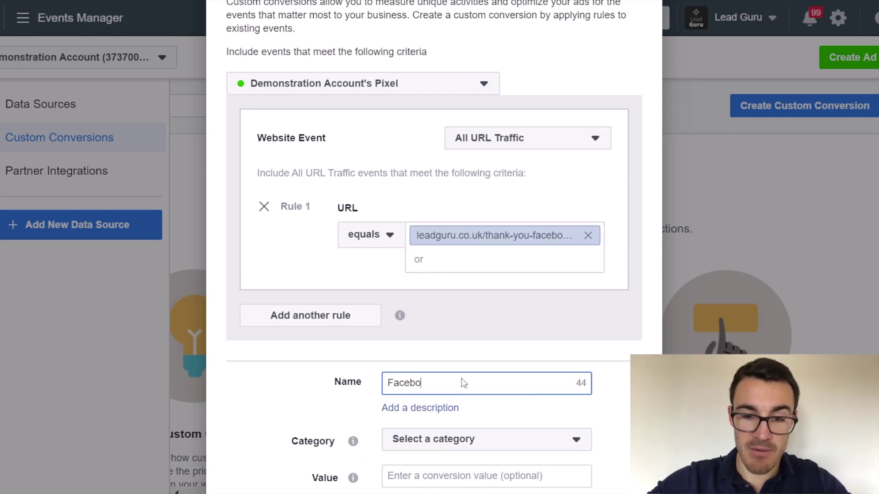
type("ok Ads Inside")
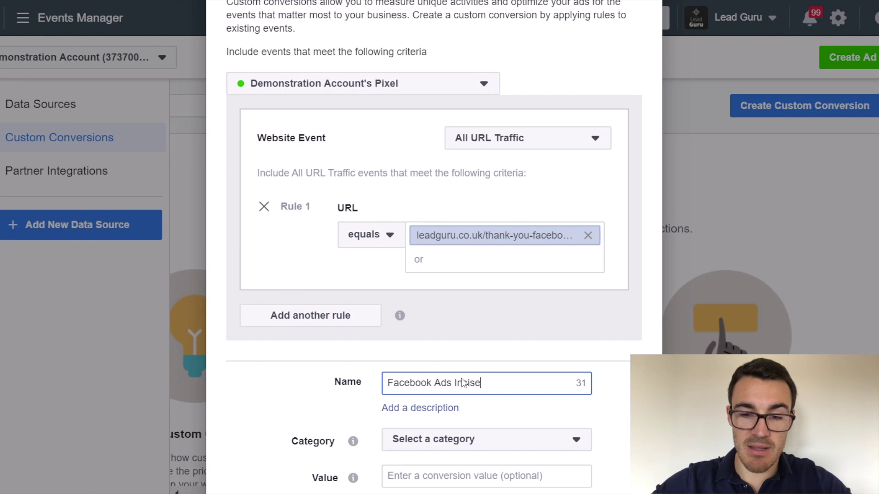
type("rs Purchase")
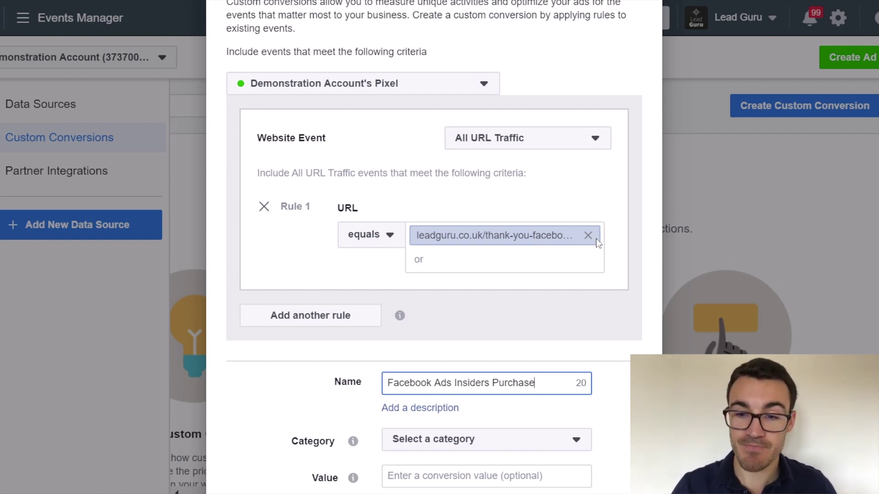
left_click(398, 230)
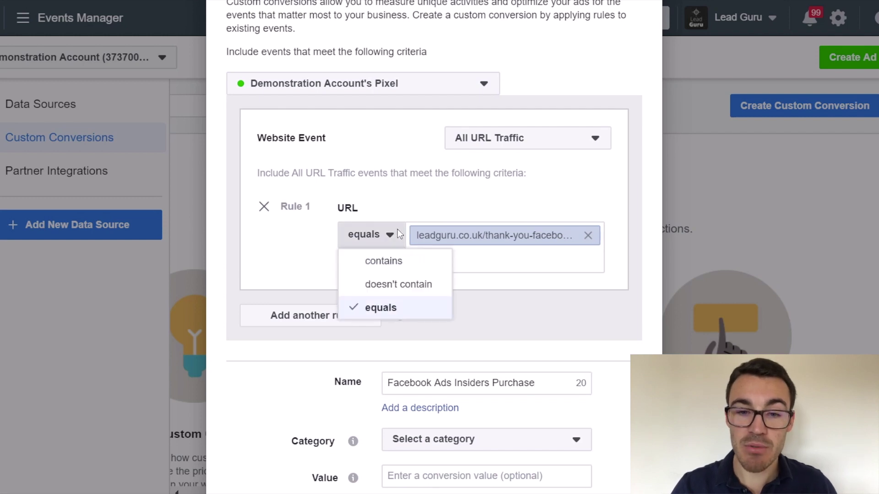
- Change Rule 1 to URL contains 'facebook', removing the thank-you page URL
left_click(400, 262)
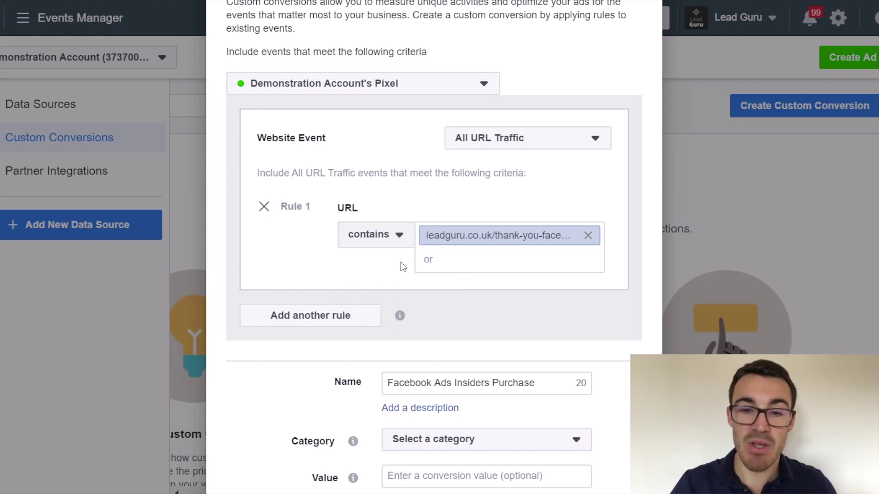
left_click(590, 235)
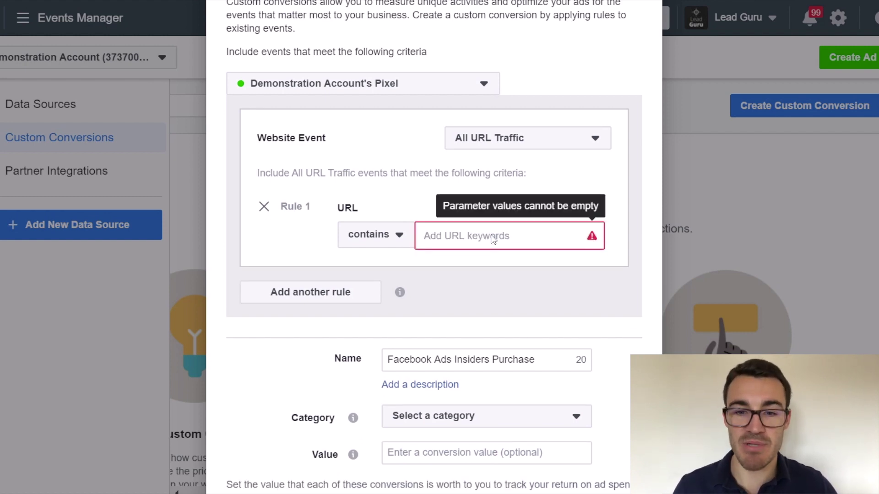
left_click(493, 239)
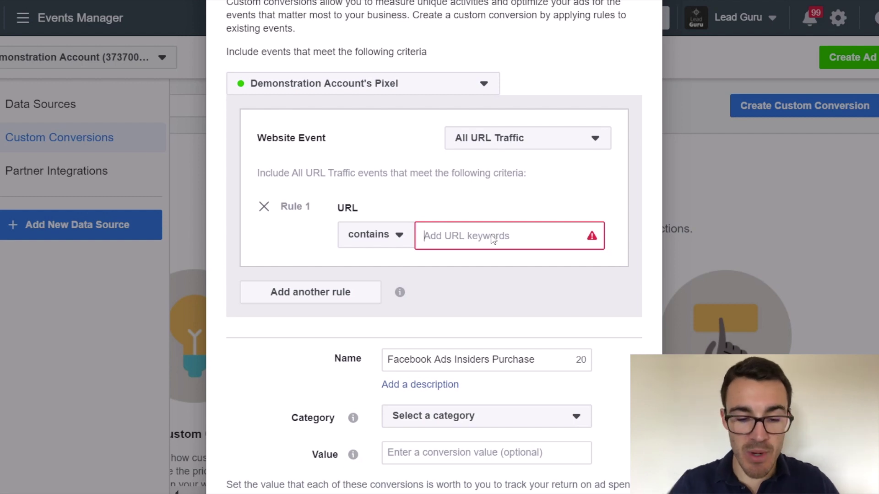
type("facebook")
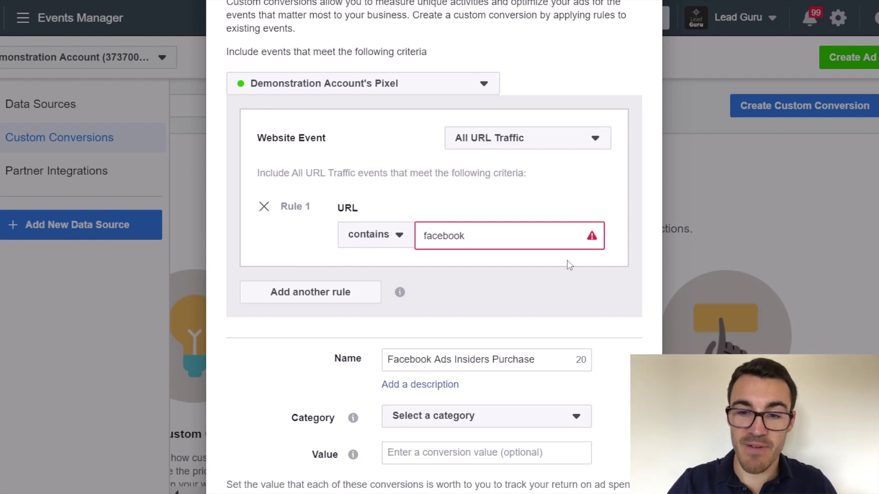
key("Return")
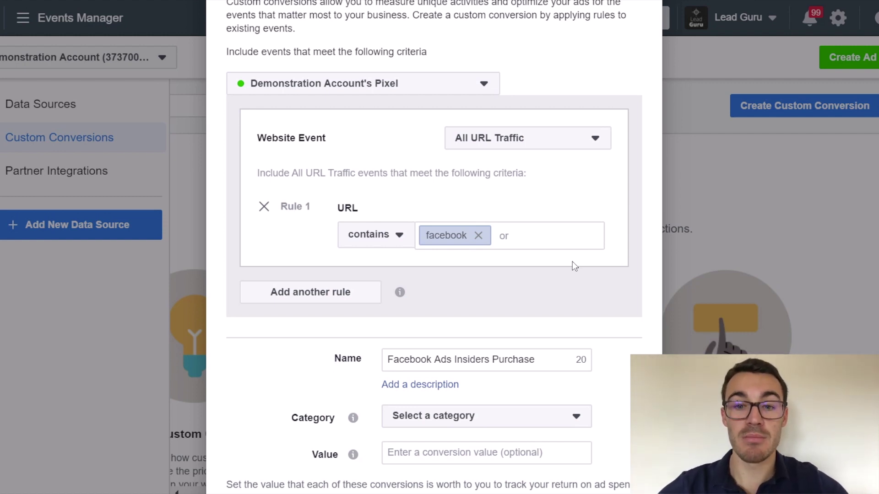
triple_click(474, 367)
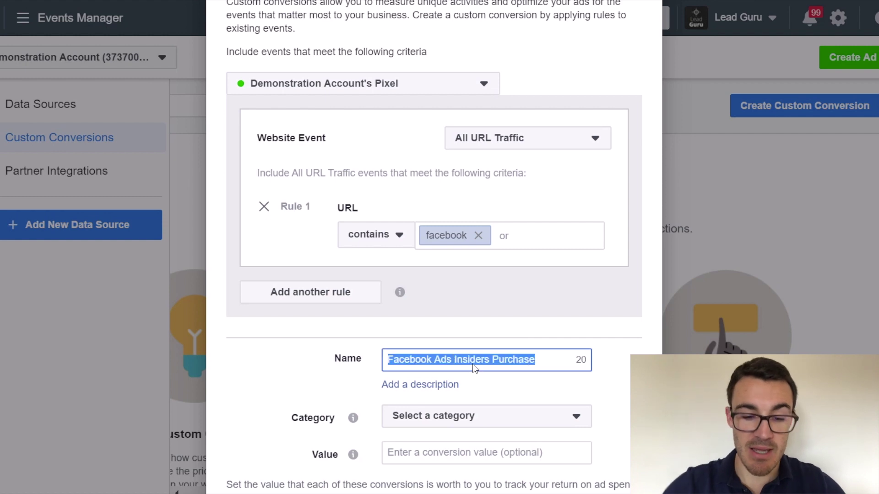
- Retype the conversion name as 'Facebook Page Visitor'
type("Facebook Pag")
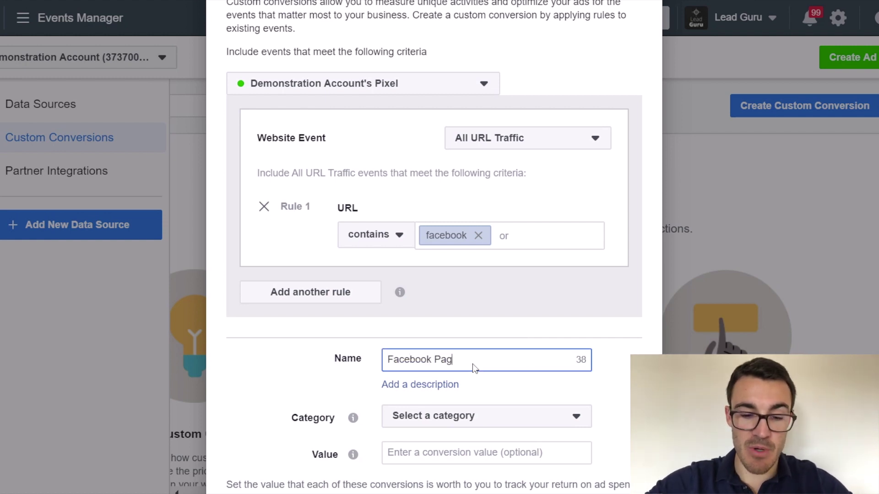
type("e Visitor")
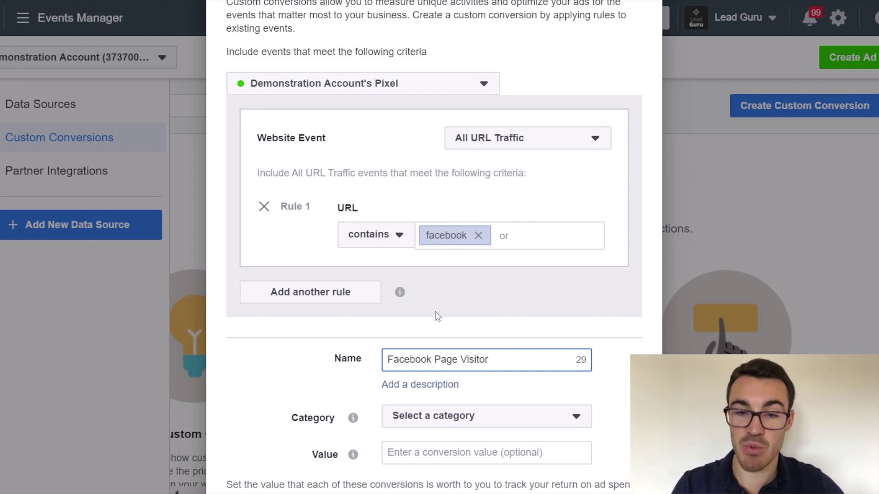
- Switch Rule 1 to doesn't contain facebook and add a second URL rule
left_click(399, 234)
left_click(400, 276)
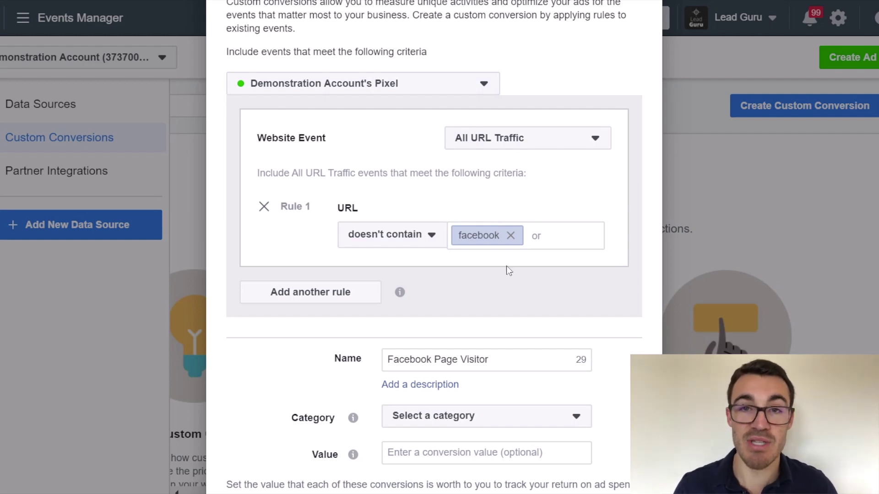
left_click(320, 297)
- Set Rule 1's operator back to contains facebook
left_click(432, 234)
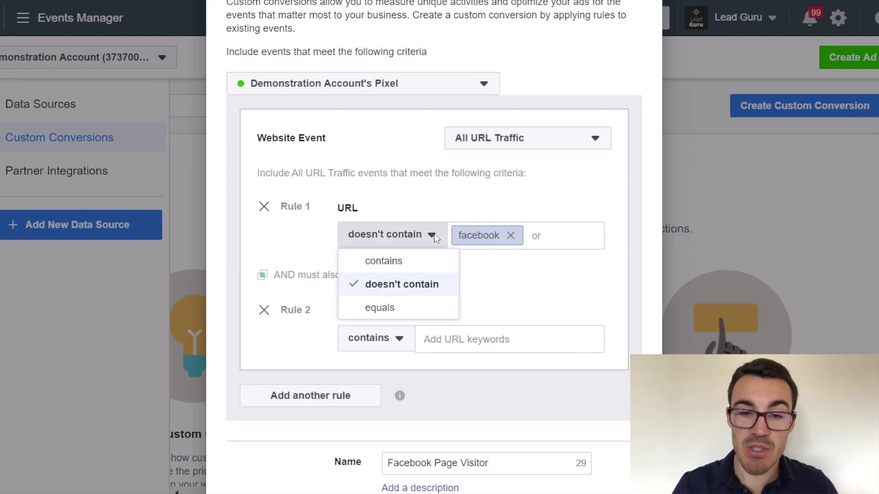
left_click(403, 263)
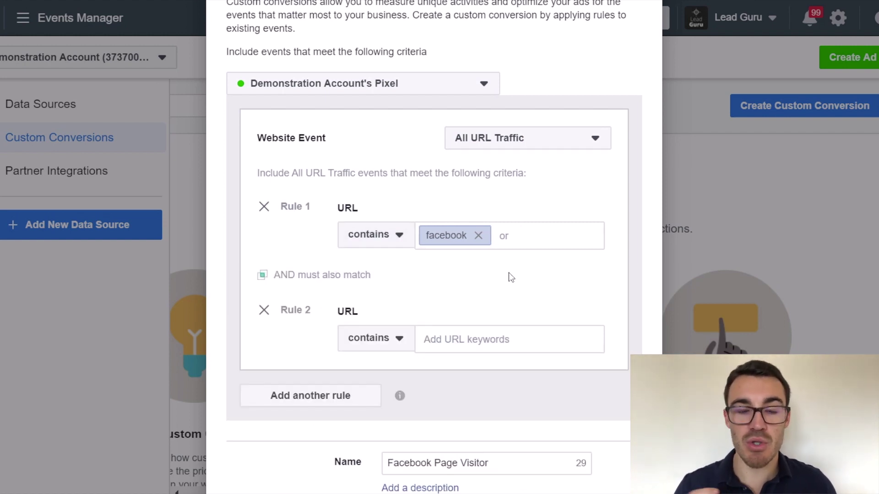
scroll(563, 265, "down", 1)
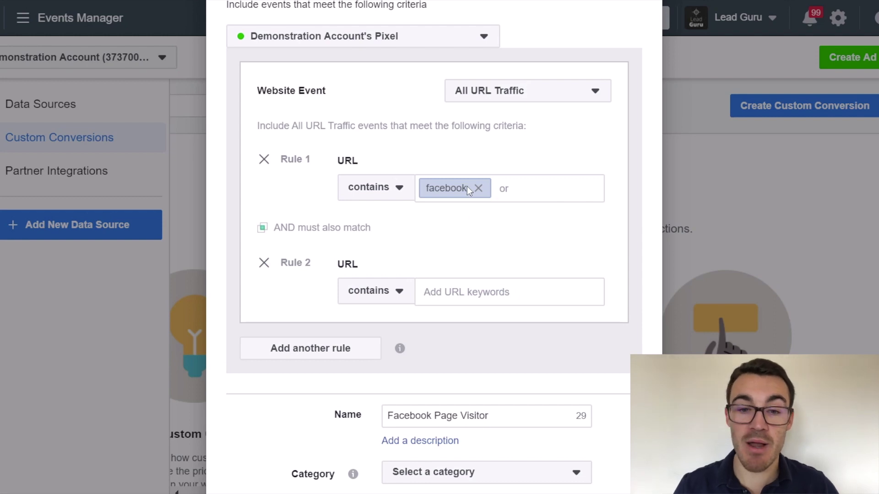
- Make Rule 2 match URLs containing the keyword 'services'
left_click(388, 292)
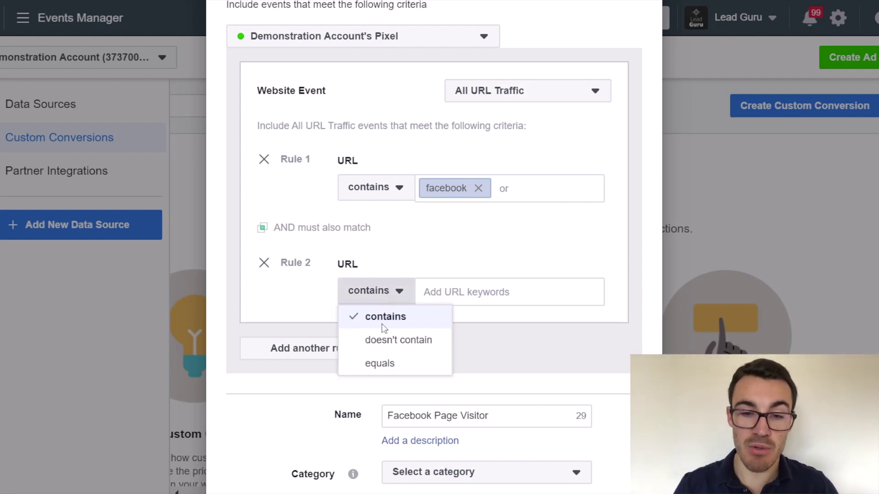
left_click(384, 364)
left_click(391, 293)
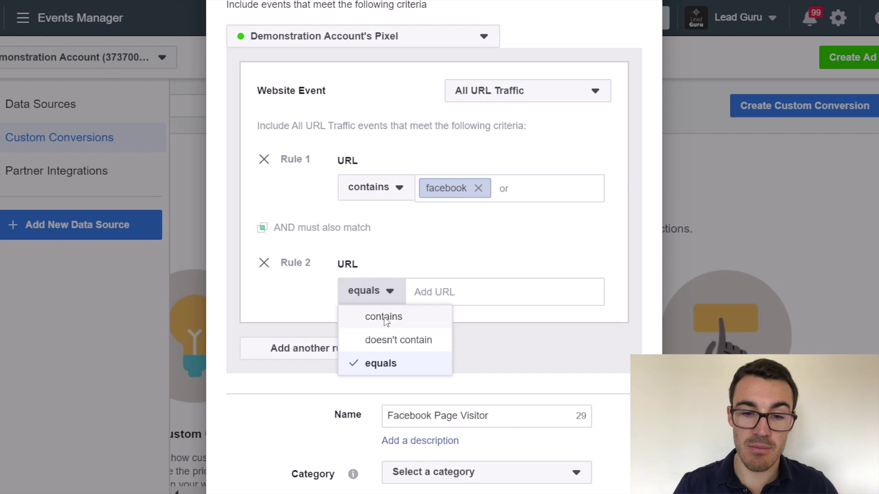
left_click(380, 316)
type("serv")
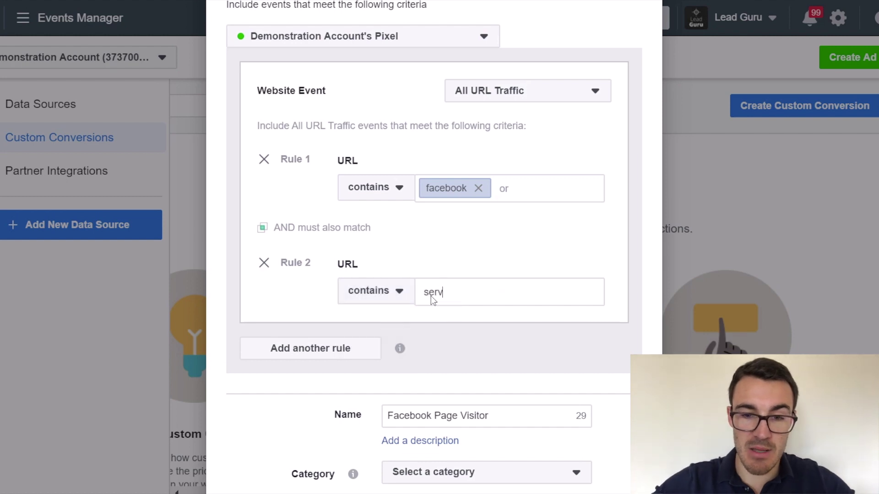
type("ices")
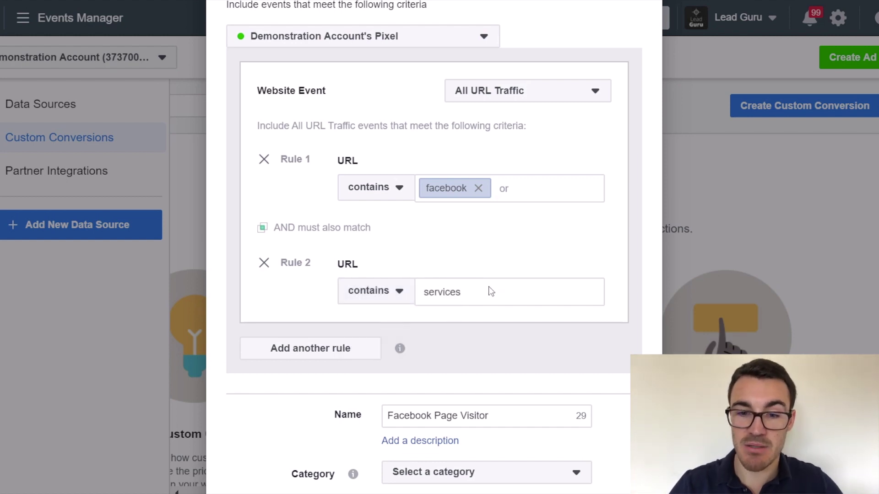
key("Return")
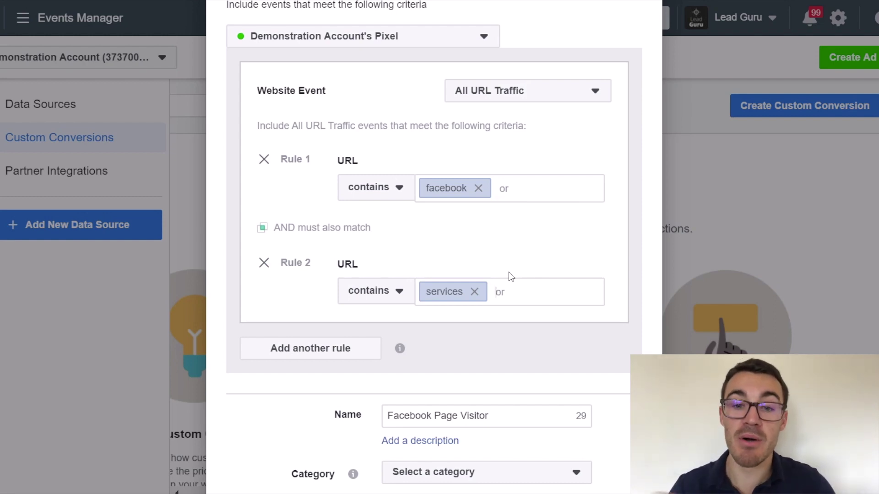
scroll(488, 375, "down", 2)
left_click(431, 324)
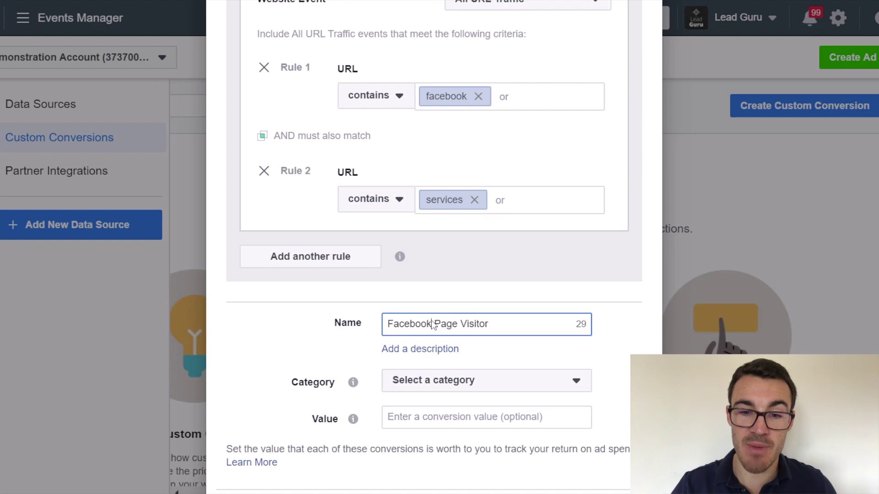
type("Services")
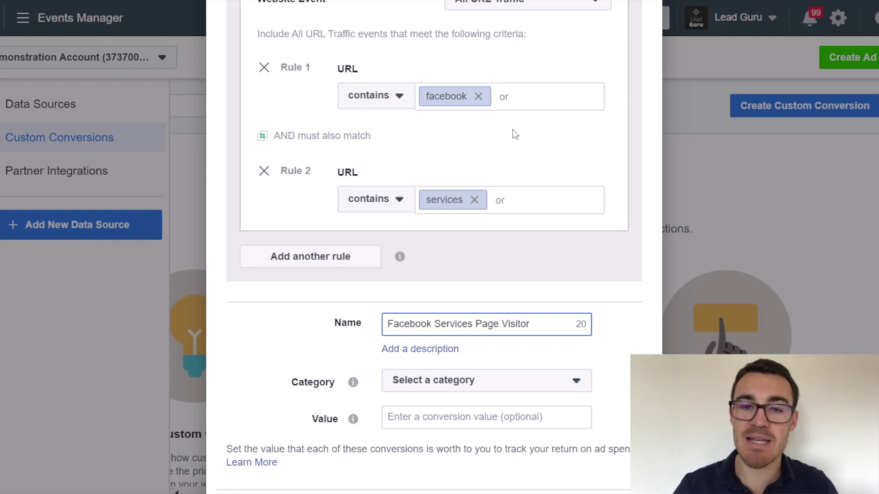
scroll(435, 233, "up", 1)
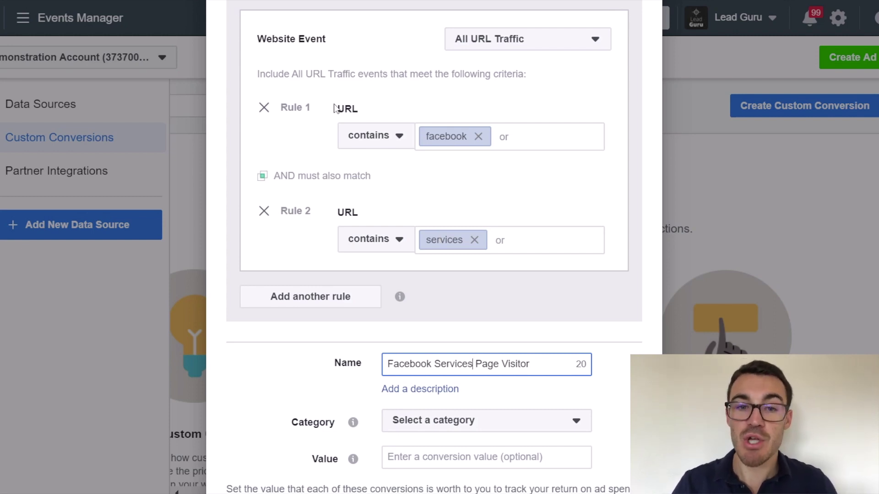
left_click(397, 135)
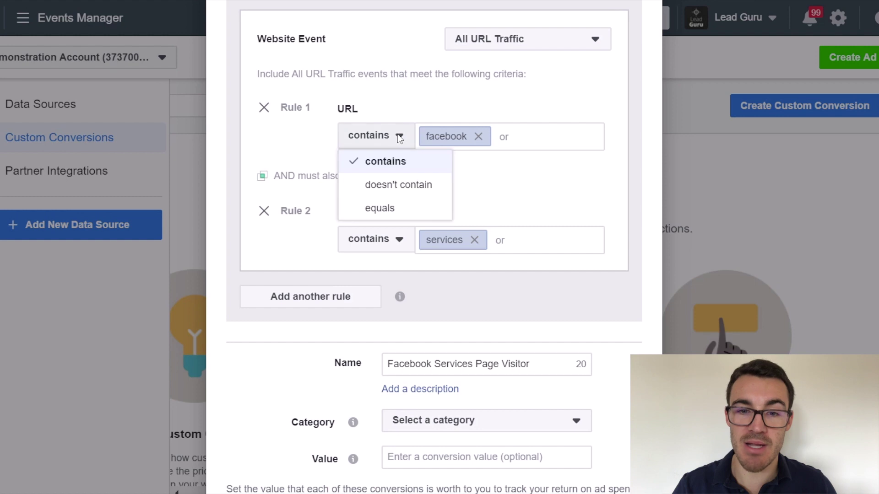
left_click(505, 185)
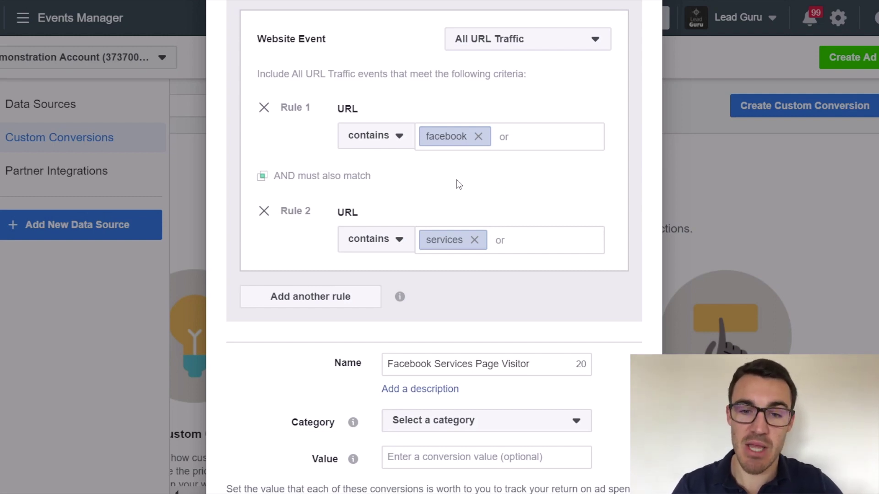
scroll(507, 216, "down", 2)
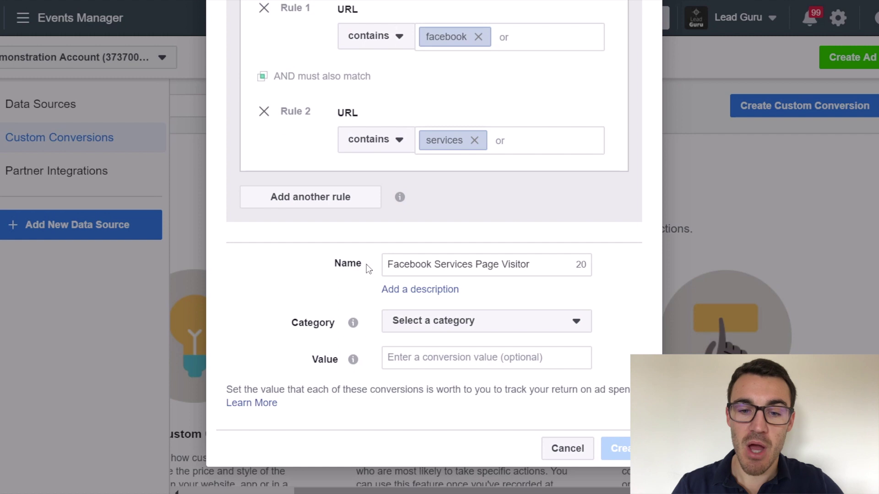
scroll(488, 188, "up", 2)
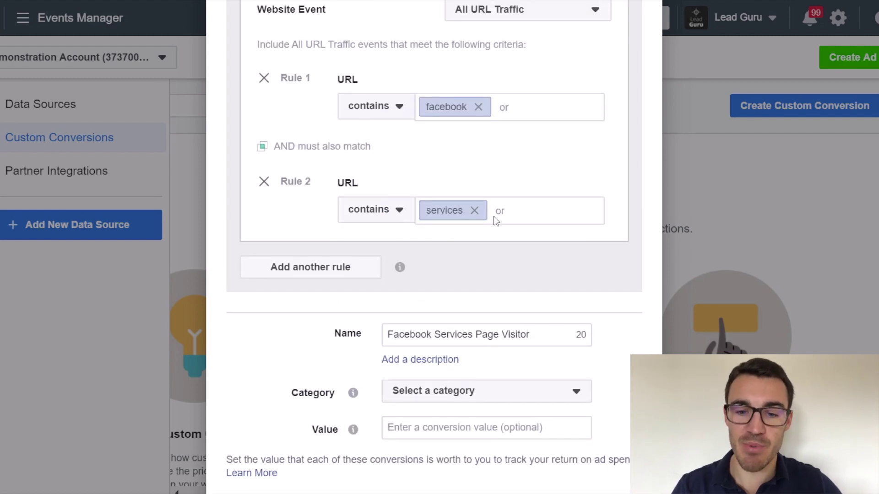
scroll(575, 291, "down", 1)
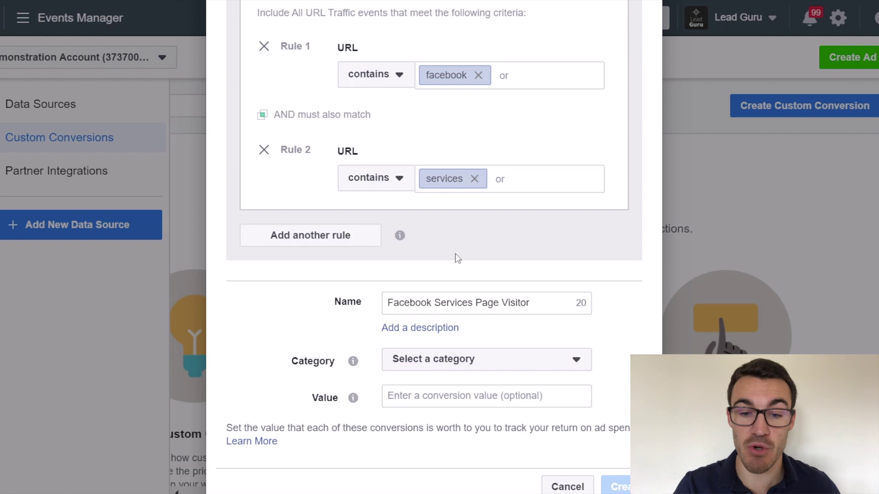
scroll(457, 259, "down", 1)
left_click(562, 327)
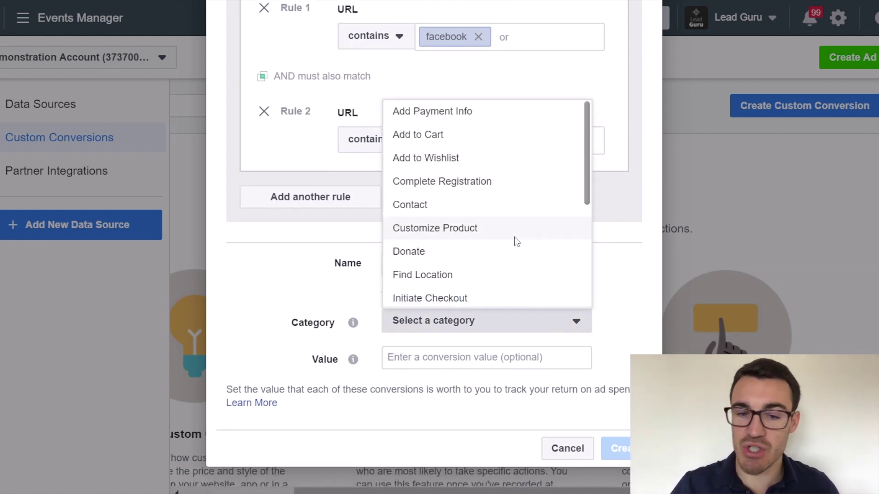
- Choose View Content from the Category list for the conversion, leaving the value blank
scroll(514, 241, "down", 3)
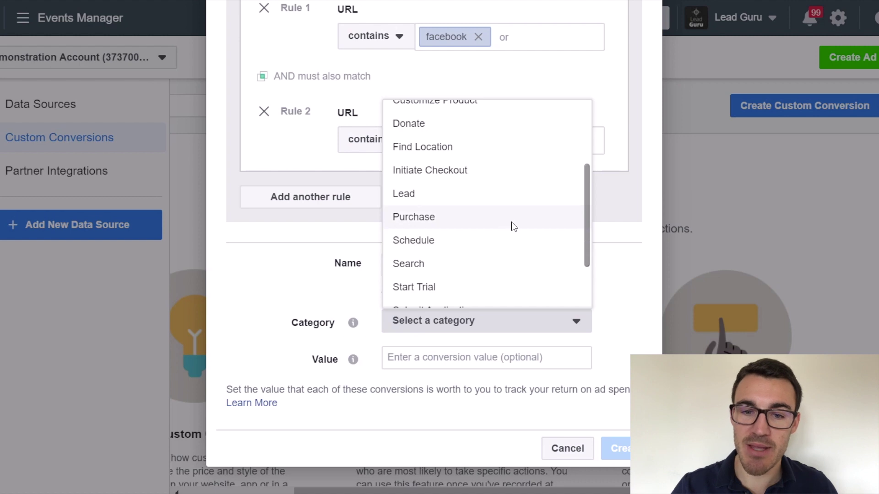
scroll(512, 260, "up", 3)
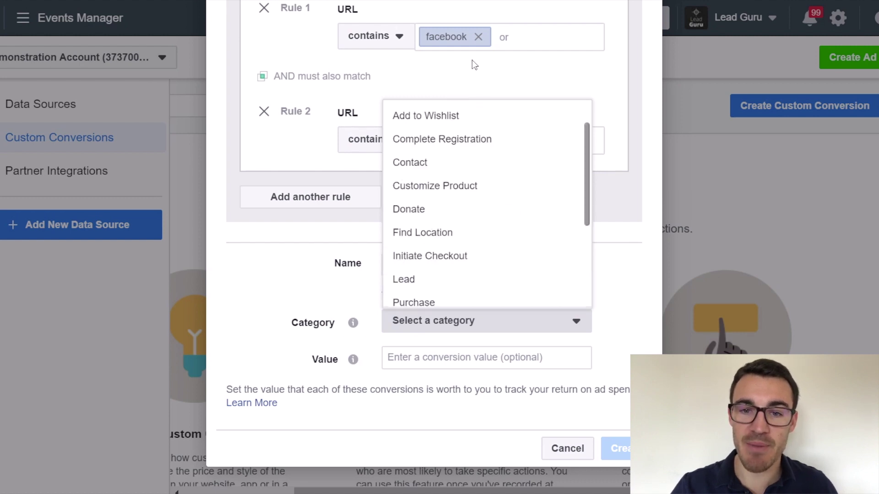
scroll(495, 254, "down", 1)
scroll(496, 254, "down", 3)
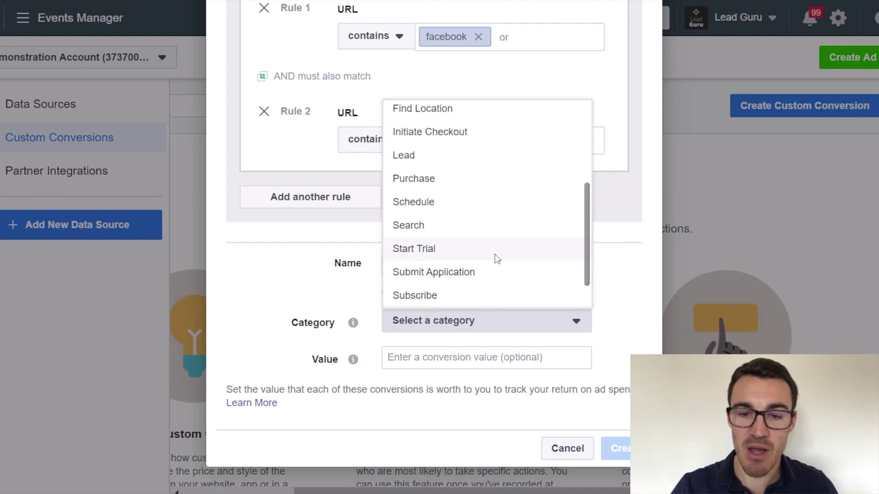
left_click(459, 269)
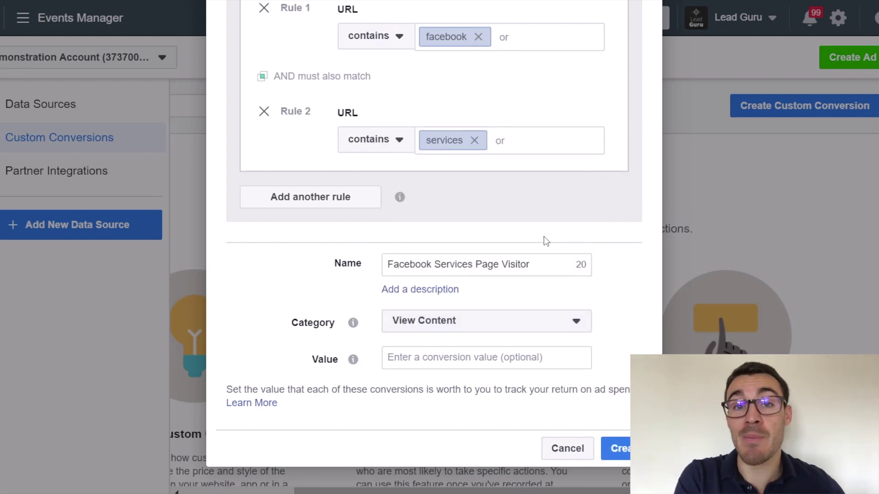
left_click(567, 332)
scroll(504, 257, "up", 3)
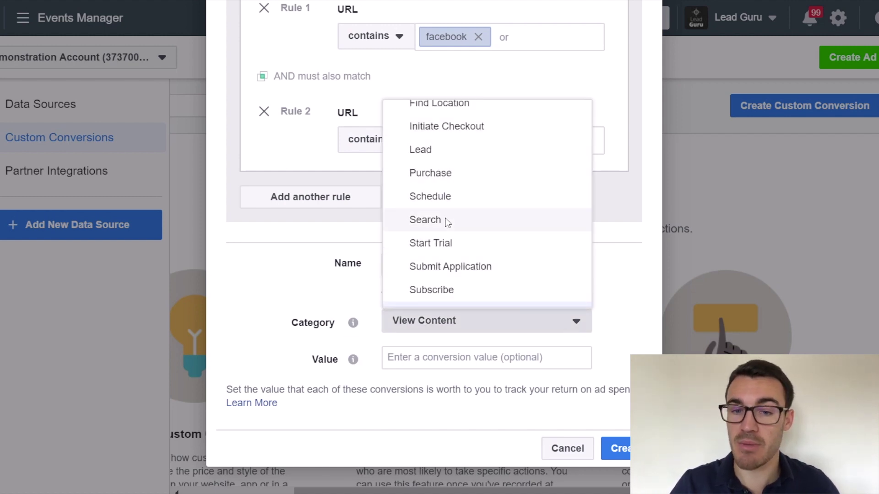
scroll(480, 256, "up", 3)
left_click(558, 311)
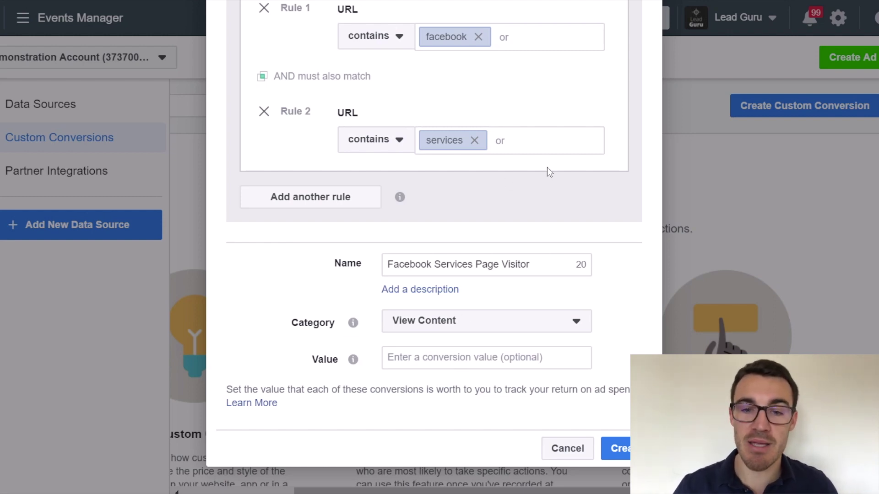
- Enter 500 as the conversion value so it reads £500.00
scroll(632, 199, "up", 2)
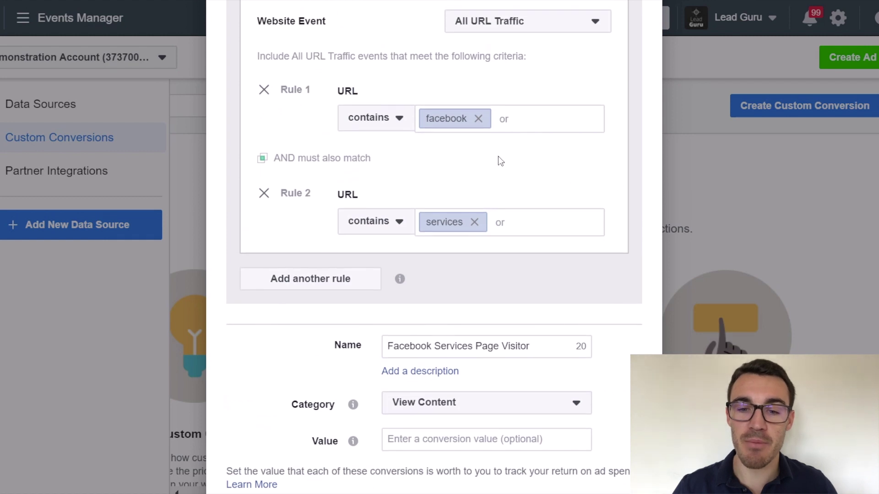
scroll(515, 363, "down", 2)
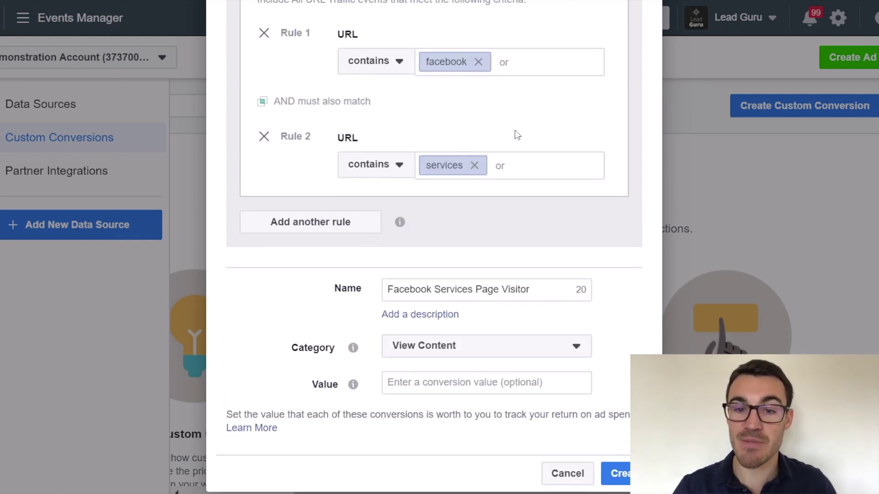
left_click(442, 386)
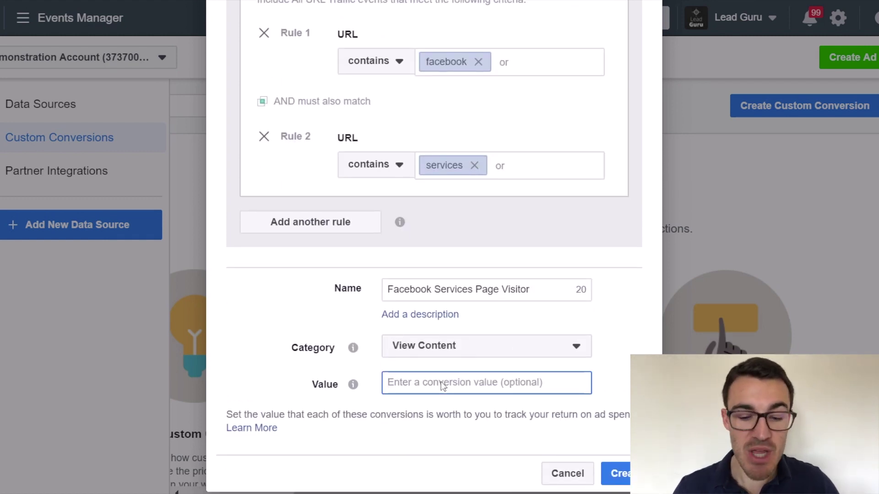
type("500")
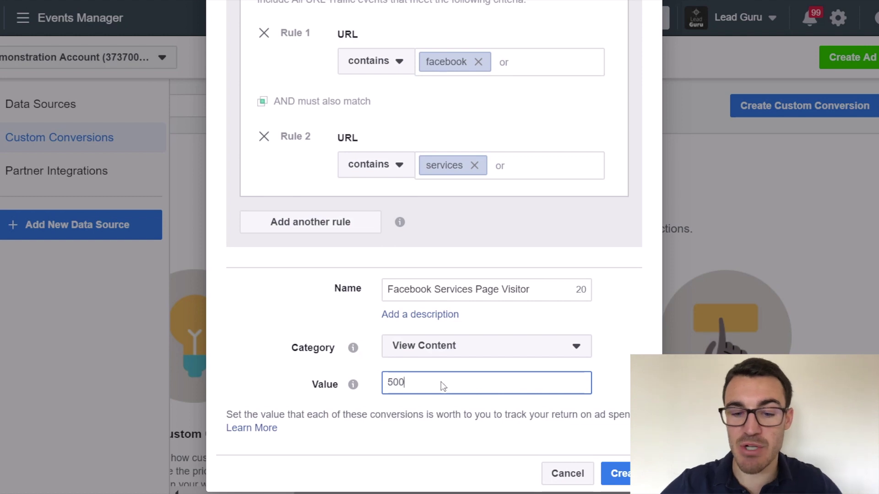
left_click(621, 339)
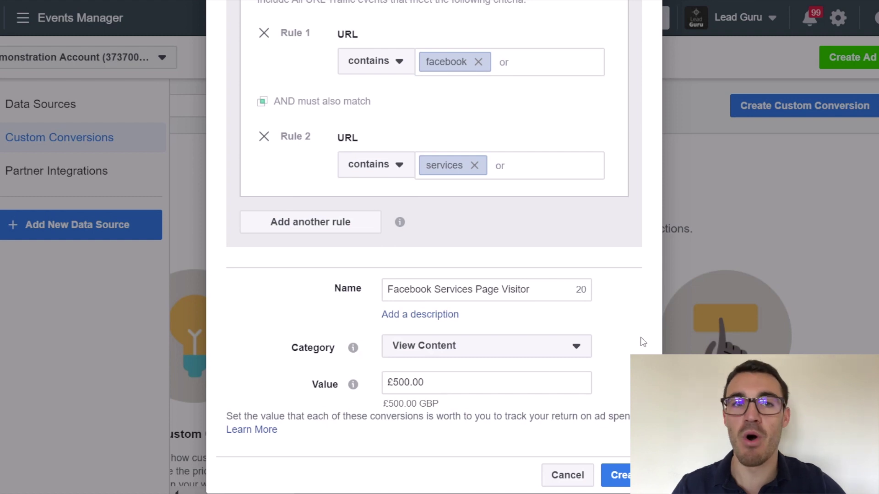
- Create the custom conversion 'Facebook Services Page Visitor'
left_click(441, 390)
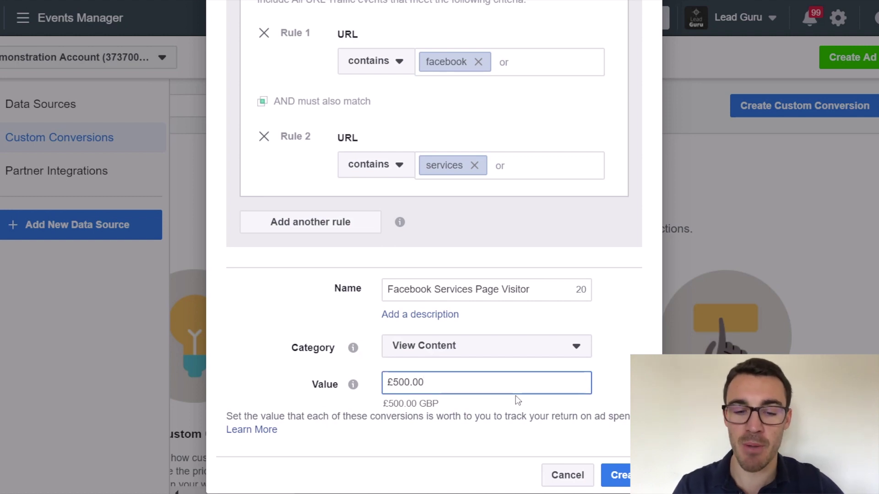
scroll(543, 405, "down", 1)
left_click(622, 448)
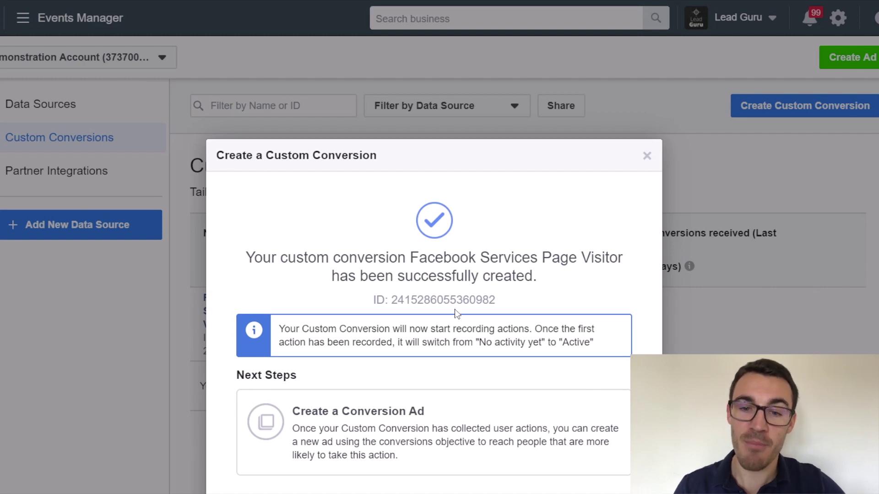
- Dismiss the success message and check the overview: £500.00 value, ViewContent category, both URL rules
scroll(562, 307, "down", 2)
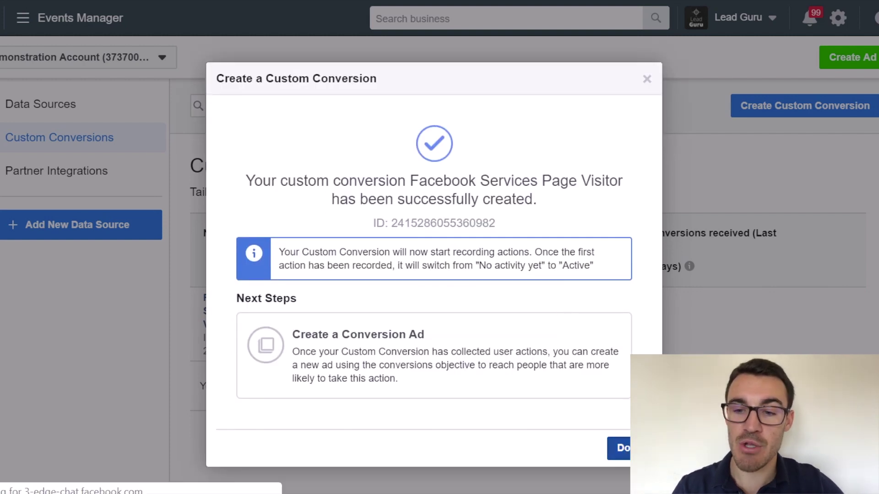
left_click(622, 449)
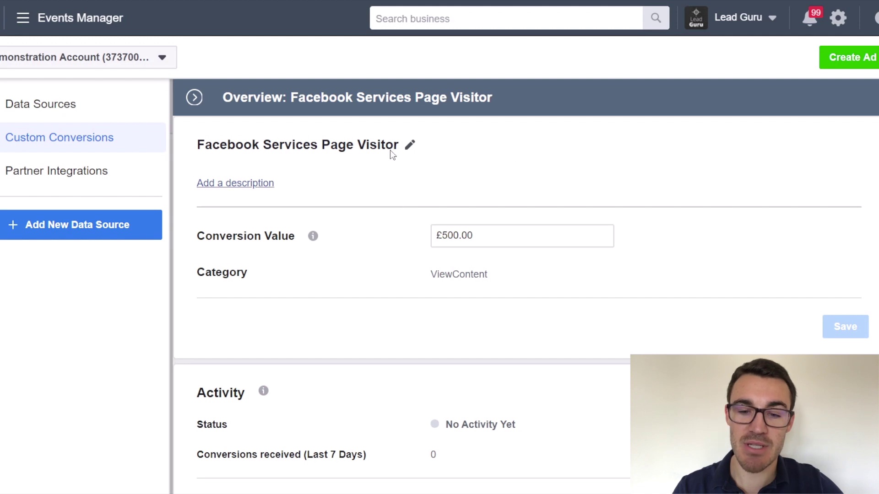
scroll(470, 336, "down", 2)
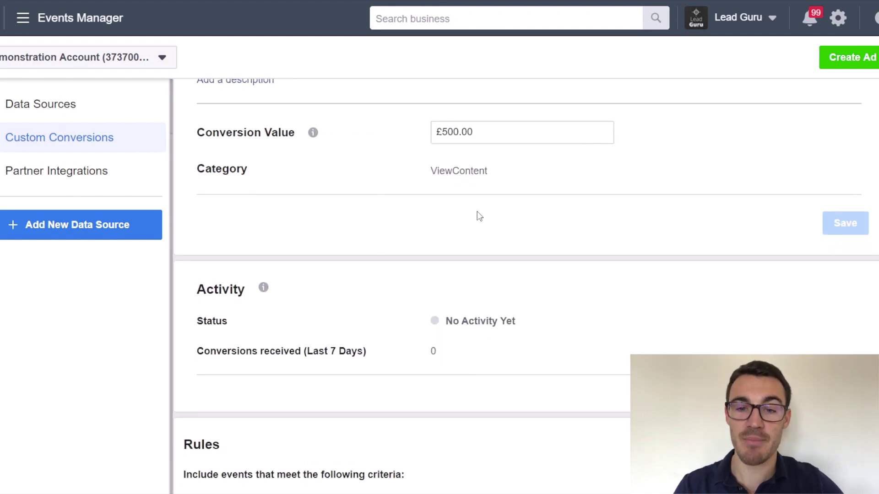
scroll(451, 315, "down", 2)
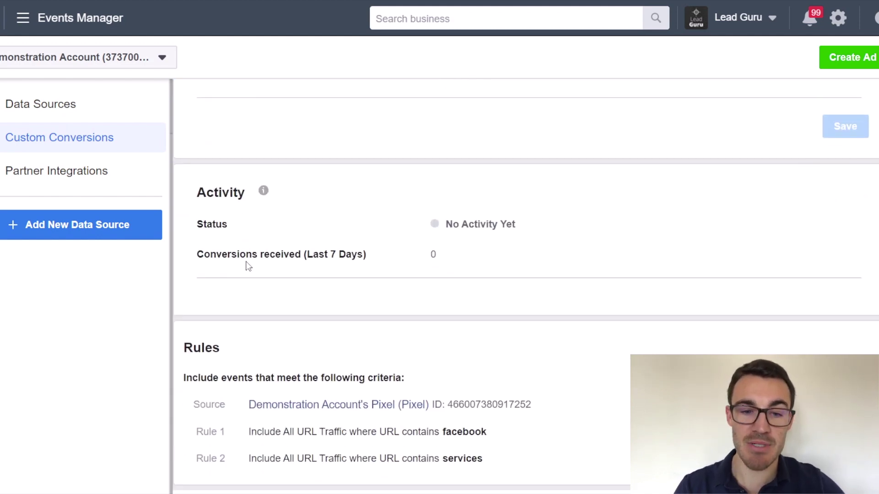
scroll(540, 277, "up", 5)
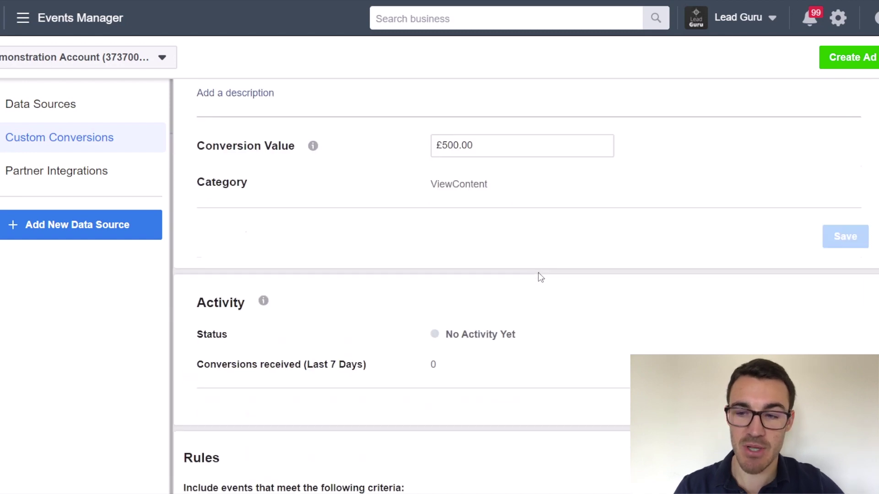